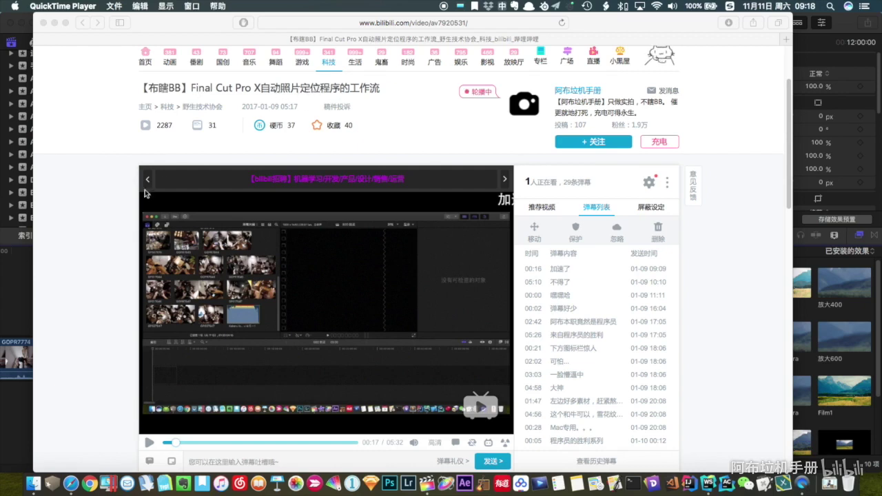
Bring up the Bilibili video of the earlier Final Cut Pro auto photo-positioning workflow in Safari.
{"action": "left_click", "coordinate": [99, 277]}
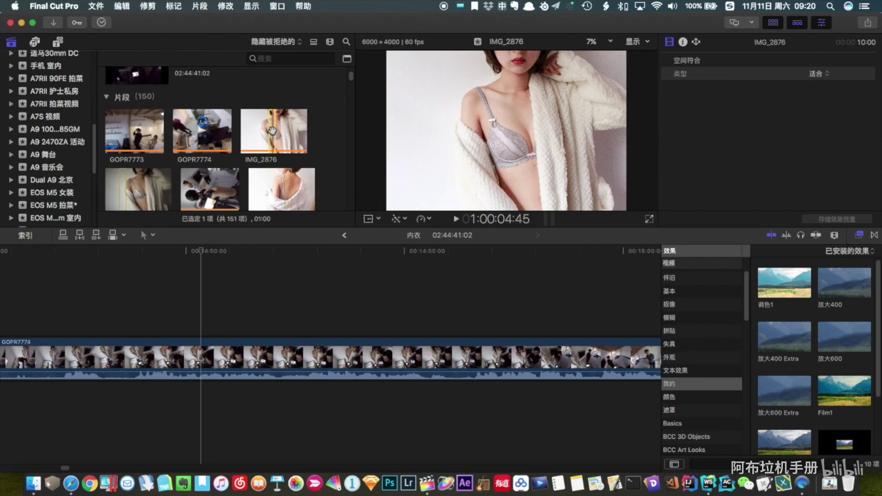
Connect IMG_2876 above GOPR7774 and set its duration to 5:00.
{"action": "left_click_drag", "start_coordinate": [272, 131], "coordinate": [231, 312]}
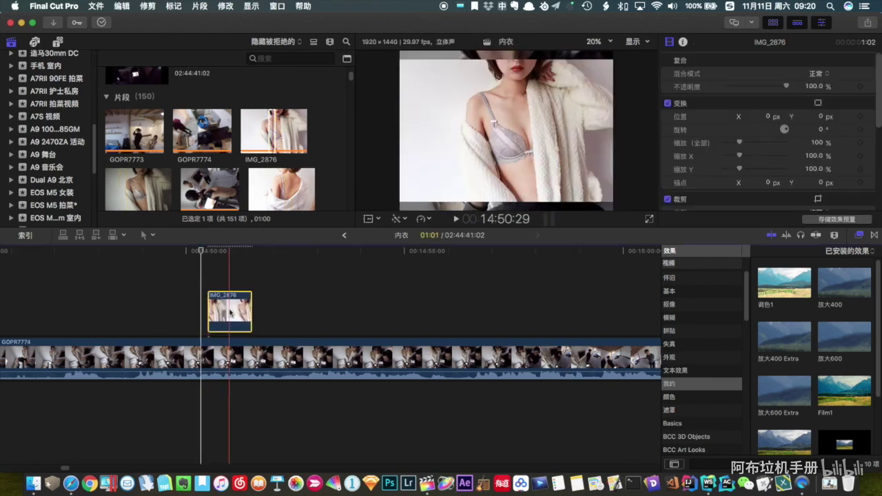
{"action": "key", "text": "ctrl+d"}
{"action": "type", "text": "500"}
{"action": "key", "text": "Return"}
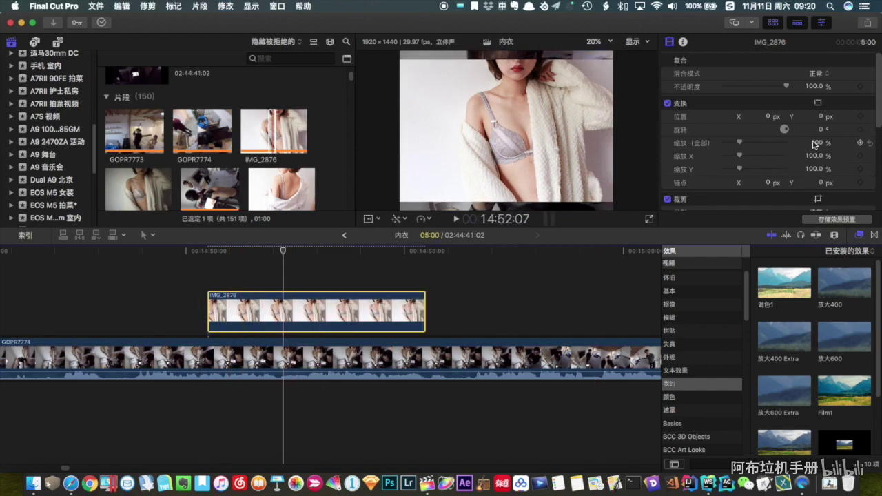
Try scaling the photo up, then reset its Scale to 100% in the Inspector.
{"action": "left_click_drag", "start_coordinate": [817, 143], "coordinate": [817, 144]}
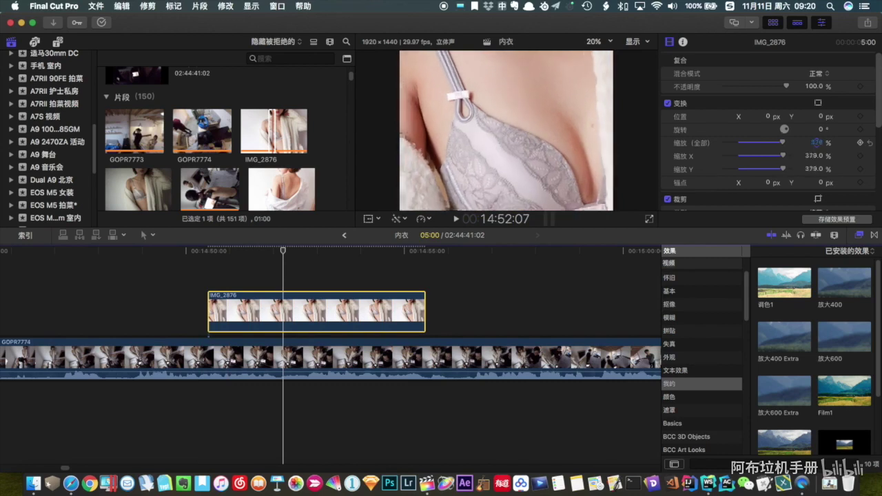
{"action": "left_click", "coordinate": [816, 143]}
{"action": "type", "text": "100"}
{"action": "key", "text": "Return"}
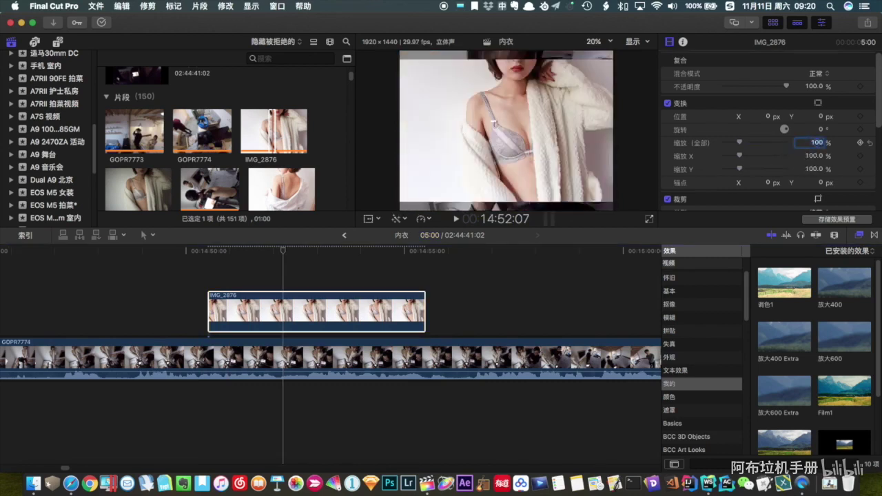
{"action": "left_click", "coordinate": [261, 310]}
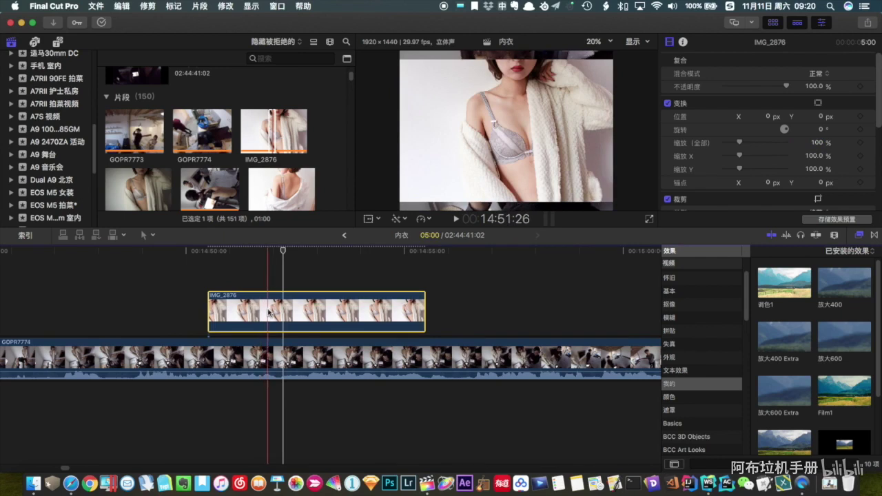
Keyframe IMG_2876's Scale at 100%, then at a later frame set it to 600%.
{"action": "left_click", "coordinate": [308, 283]}
{"action": "left_click", "coordinate": [860, 143]}
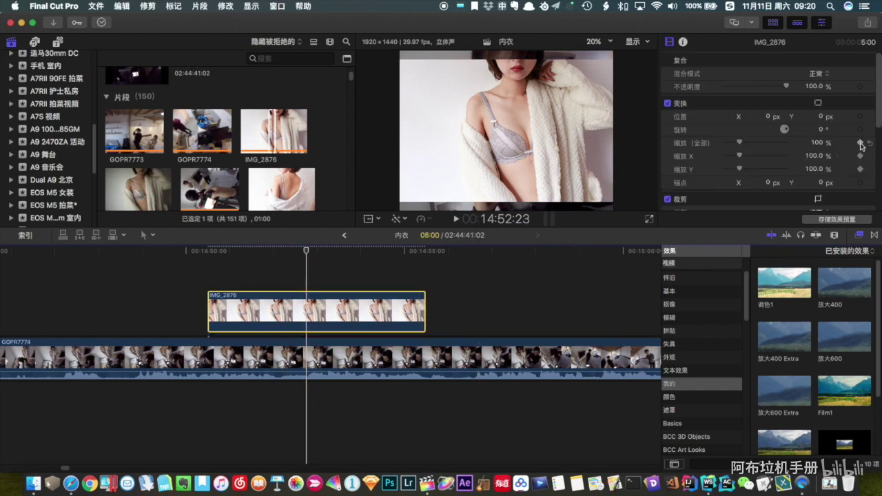
{"action": "left_click", "coordinate": [307, 252]}
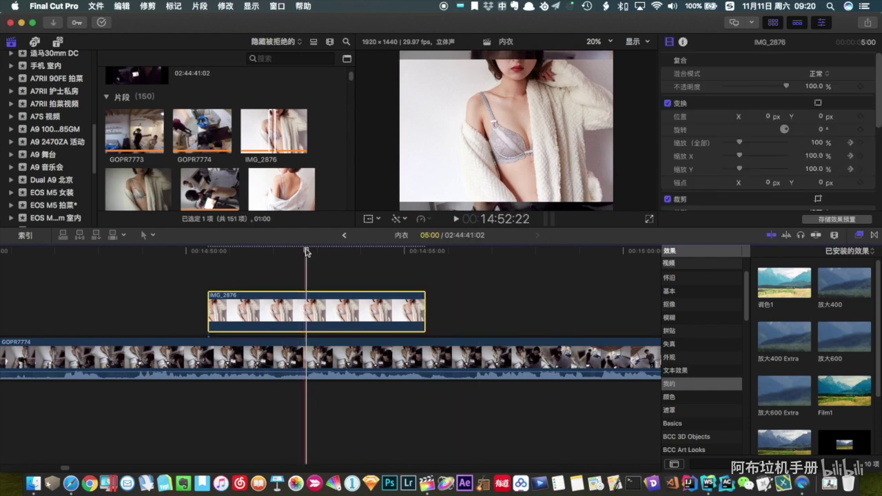
{"action": "left_click", "coordinate": [311, 252]}
{"action": "left_click", "coordinate": [860, 144]}
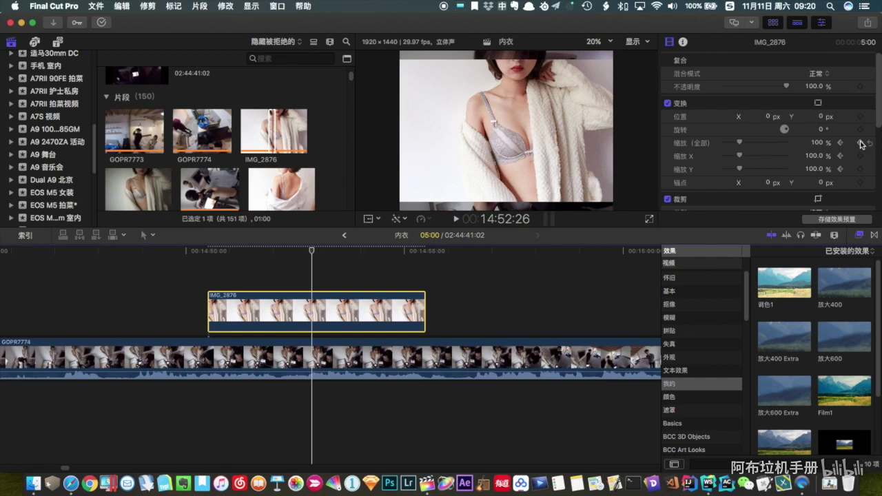
{"action": "left_click", "coordinate": [818, 144]}
{"action": "type", "text": "600"}
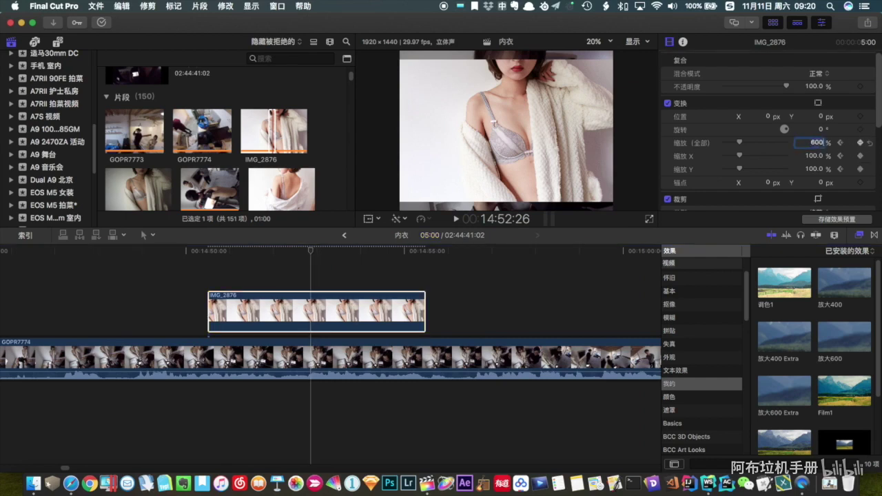
{"action": "key", "text": "Return"}
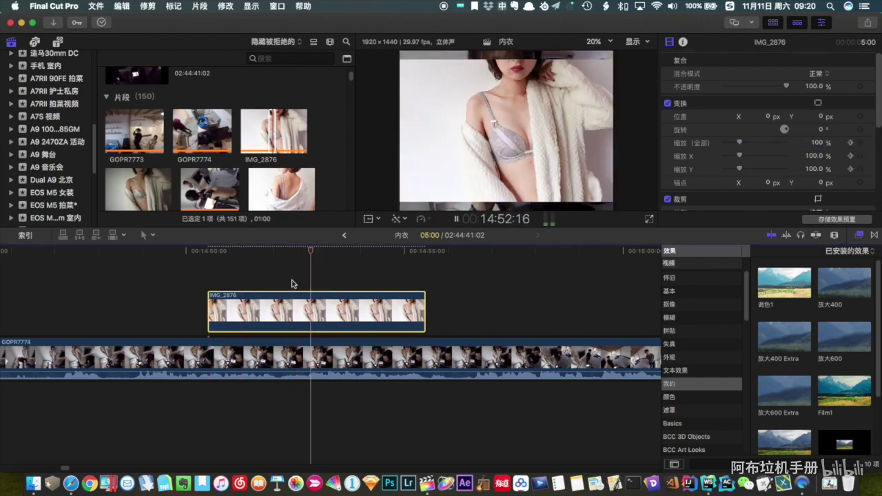
Play back the zoom, show the Video Animation lanes, and return to the end keyframe.
{"action": "key", "text": "alt+apostrophe"}
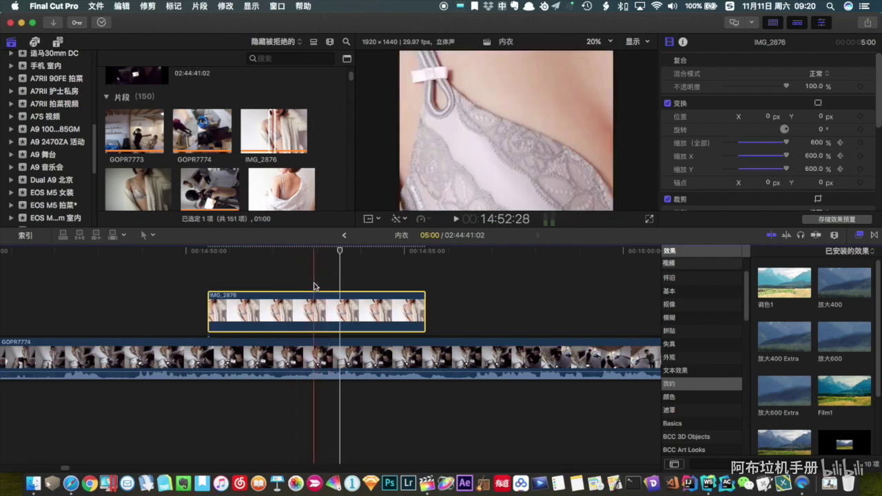
{"action": "key", "text": "ctrl+v"}
{"action": "key", "text": "alt+semicolon"}
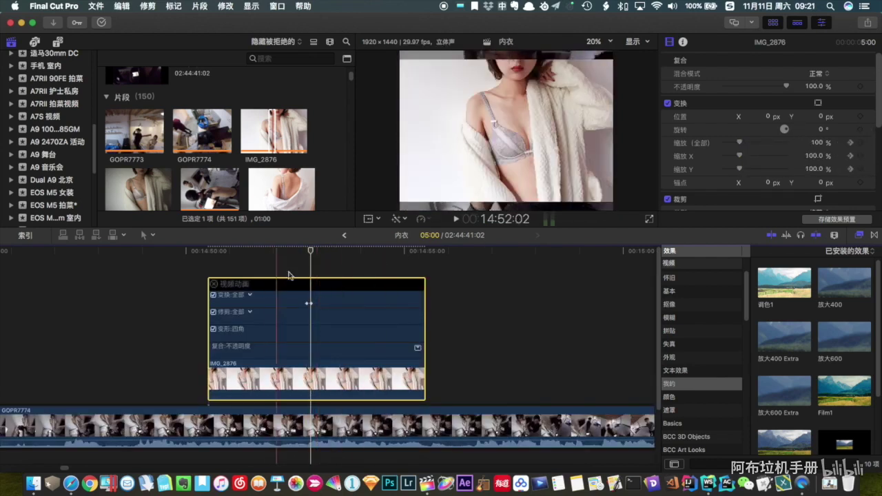
Frame IMG_2876's 600% zoom on the lace band and strap (X -645, Y 1255.2), then connect IMG_2888.
{"action": "left_click", "coordinate": [307, 383]}
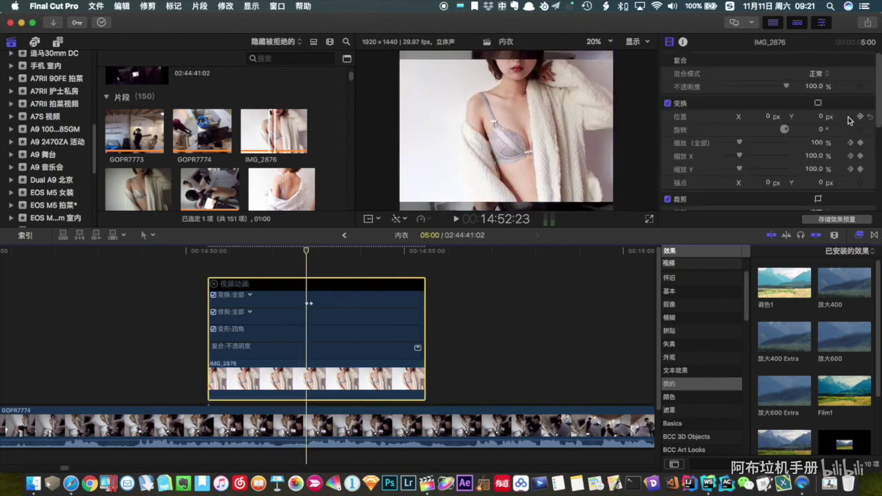
{"action": "left_click", "coordinate": [309, 304]}
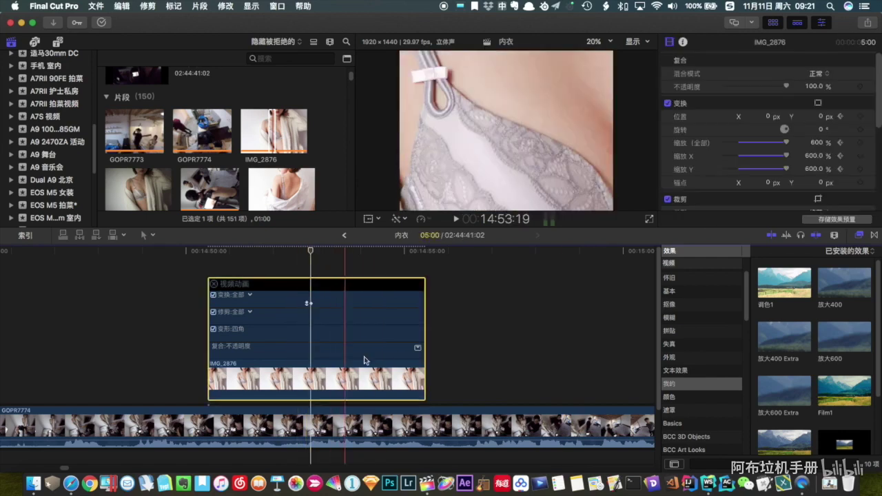
{"action": "left_click", "coordinate": [368, 220]}
{"action": "left_click_drag", "start_coordinate": [534, 155], "coordinate": [537, 114]}
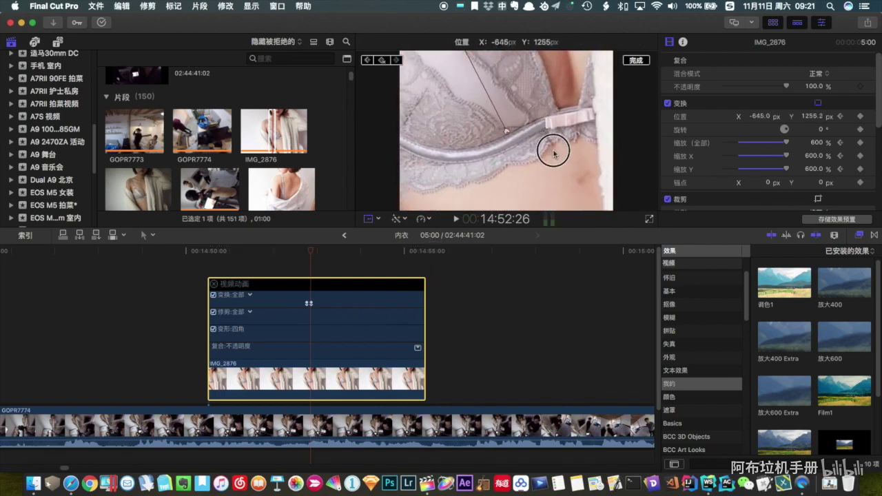
{"action": "left_click_drag", "start_coordinate": [537, 113], "coordinate": [558, 145]}
{"action": "left_click", "coordinate": [637, 60]}
{"action": "key", "text": "space"}
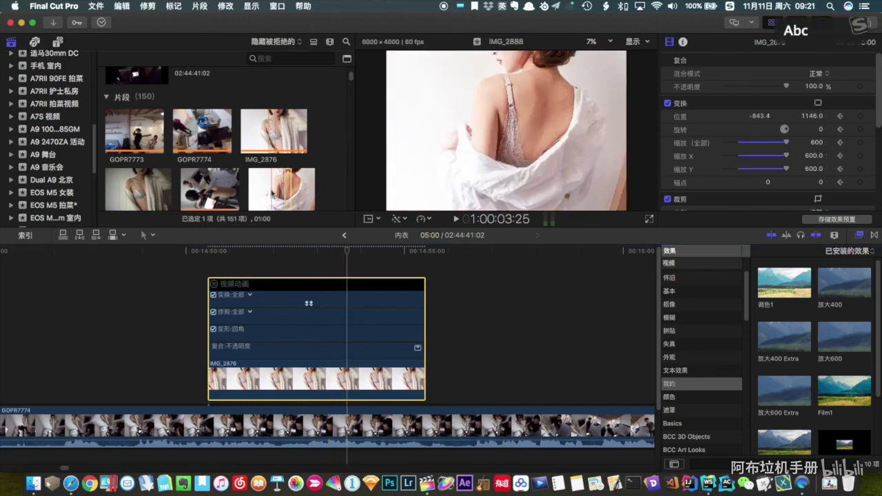
{"action": "left_click_drag", "start_coordinate": [281, 189], "coordinate": [499, 334]}
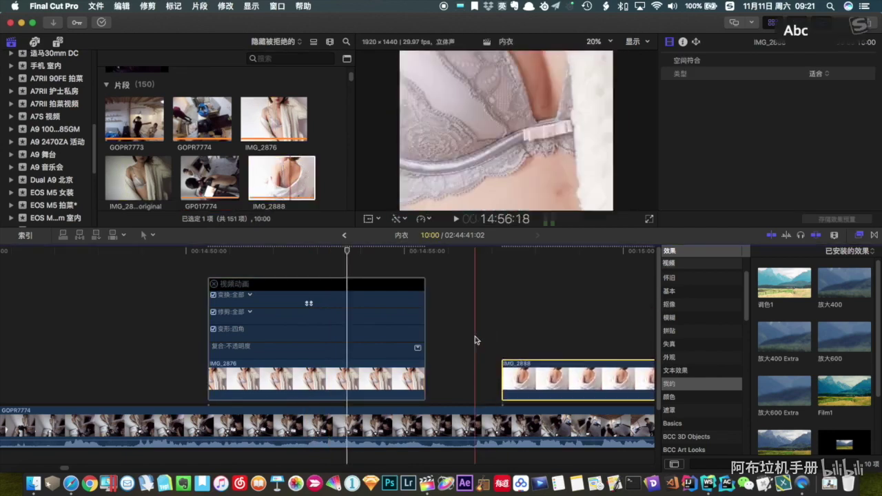
Shorten IMG_2888 to five seconds and apply the 放大400 zoom effect to it.
{"action": "scroll", "coordinate": [475, 336], "scroll_direction": "right", "scroll_amount": 5}
{"action": "key", "text": "Return"}
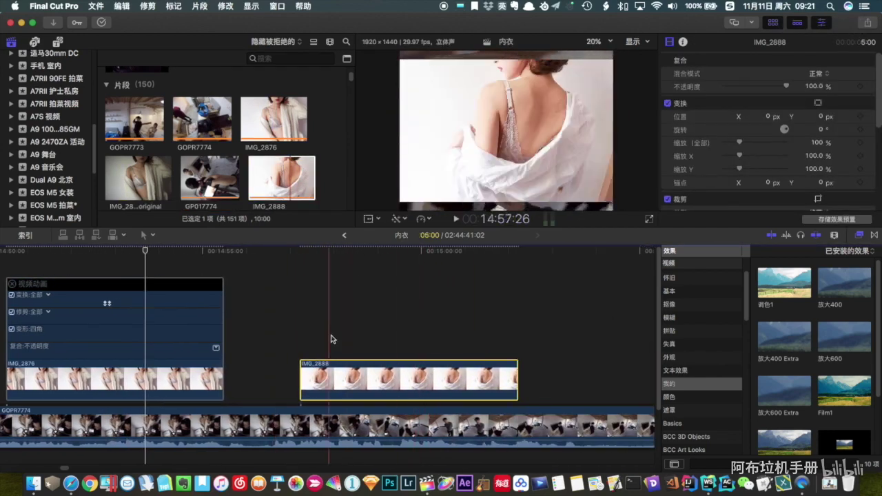
{"action": "left_click", "coordinate": [356, 386]}
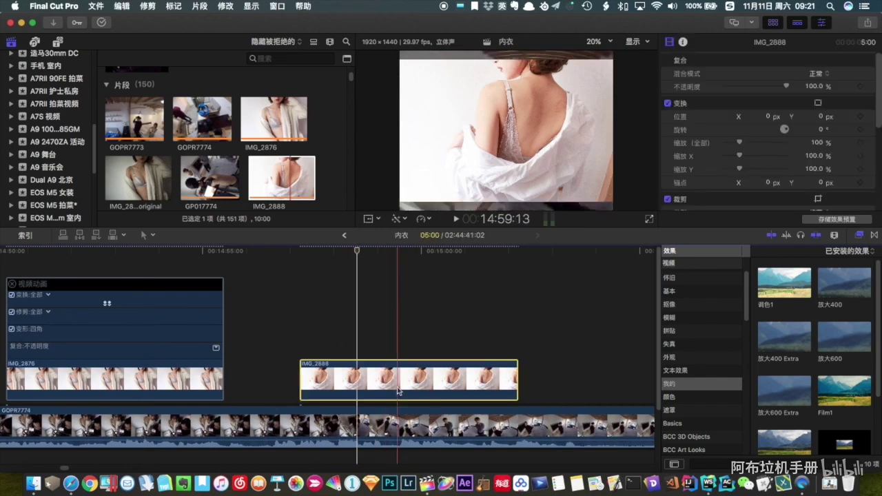
{"action": "left_click", "coordinate": [845, 284]}
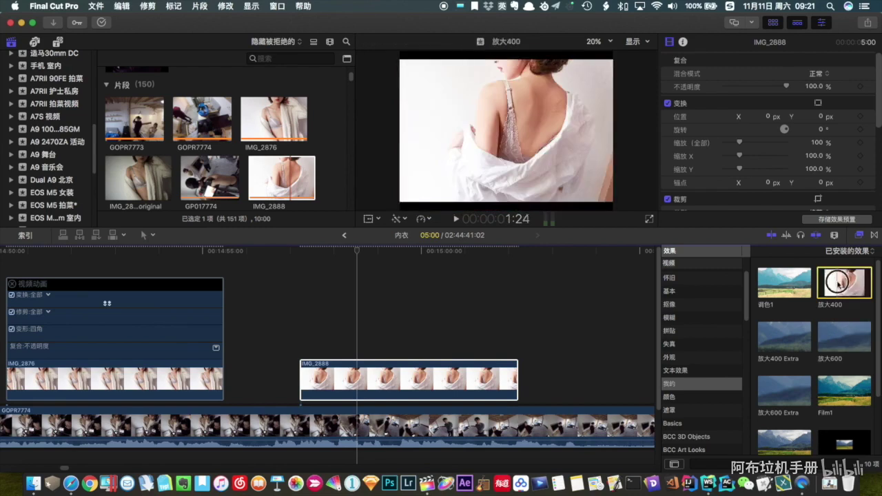
{"action": "left_click_drag", "start_coordinate": [838, 283], "coordinate": [354, 384]}
{"action": "left_click", "coordinate": [354, 382]}
{"action": "key", "text": "ctrl+v"}
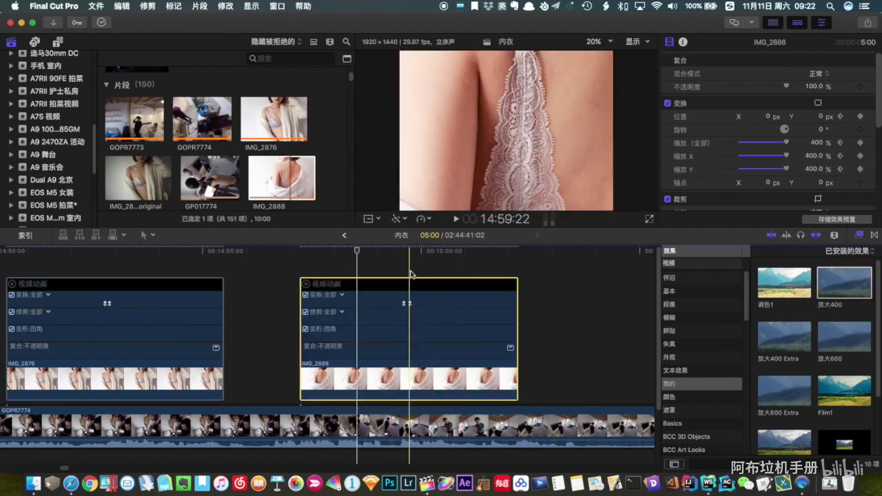
Frame IMG_2888's 400% zoom on the shoulder strap at X -89.3, Y -1389.1.
{"action": "left_click", "coordinate": [410, 276]}
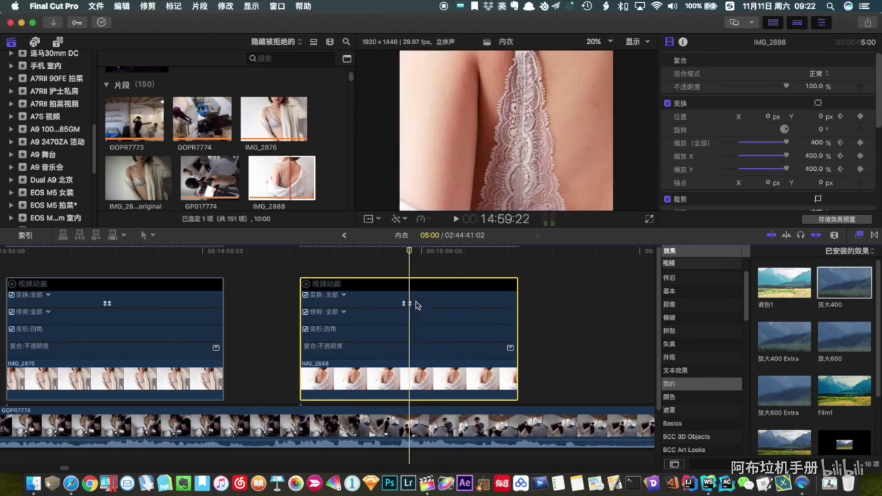
{"action": "left_click", "coordinate": [370, 219]}
{"action": "mouse_move", "coordinate": [542, 181]}
{"action": "left_mouse_down"}
{"action": "mouse_move", "coordinate": [570, 158]}
{"action": "mouse_move", "coordinate": [504, 145]}
{"action": "left_mouse_up"}
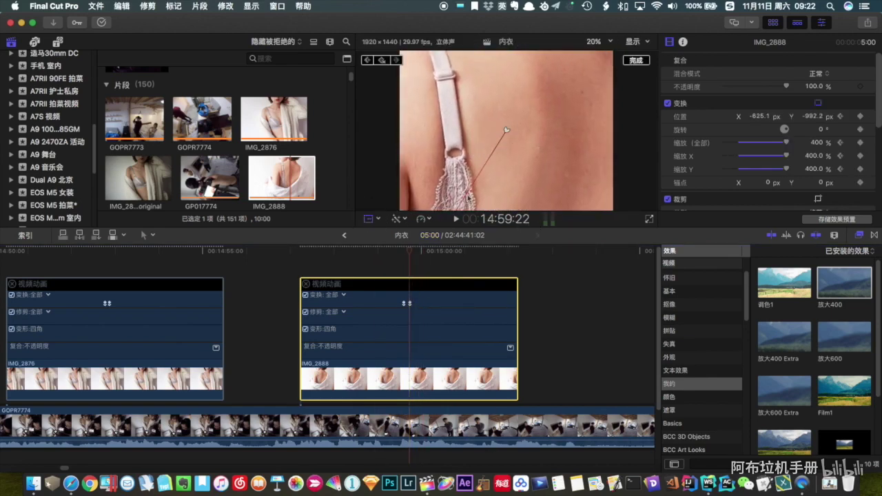
{"action": "left_click_drag", "start_coordinate": [477, 194], "coordinate": [590, 167]}
{"action": "key", "text": "space"}
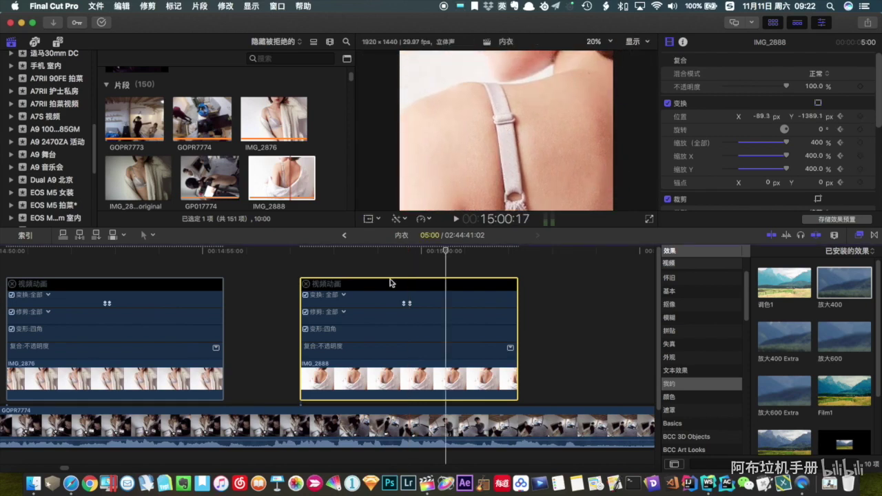
{"action": "key", "text": "super+minus"}
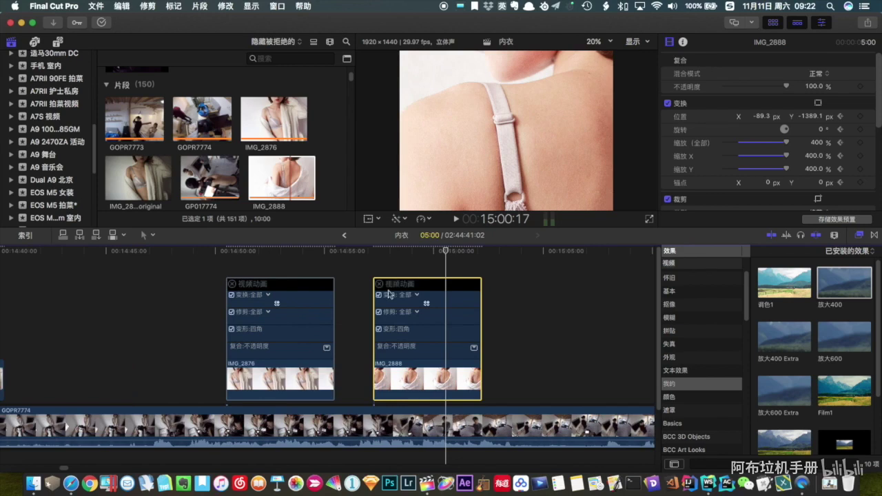
Select IMG_2876 and reveal its original file in the library's Original Media folder in Finder.
{"action": "scroll", "coordinate": [389, 294], "scroll_direction": "right", "scroll_amount": 2}
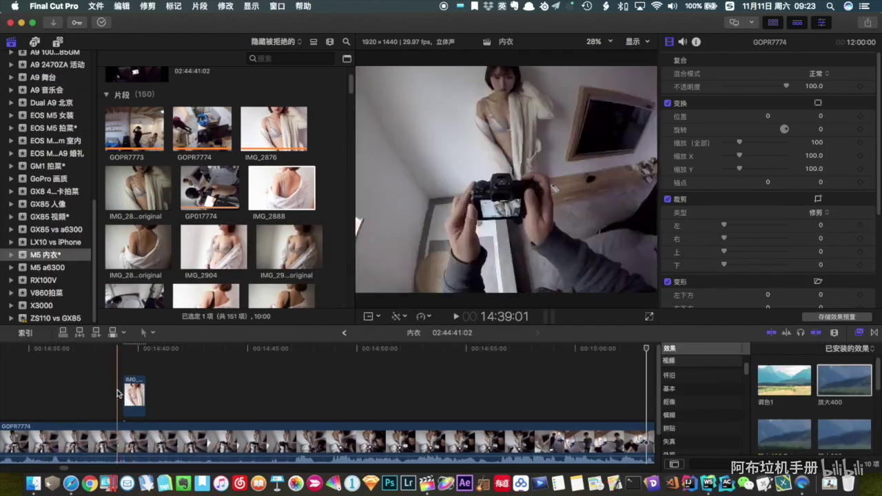
{"action": "left_click", "coordinate": [135, 386]}
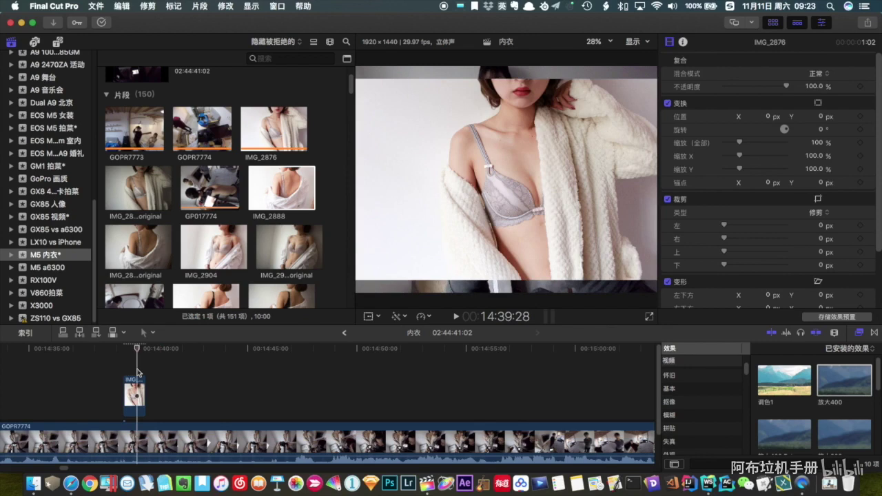
{"action": "left_click", "coordinate": [207, 191]}
{"action": "left_click", "coordinate": [271, 191]}
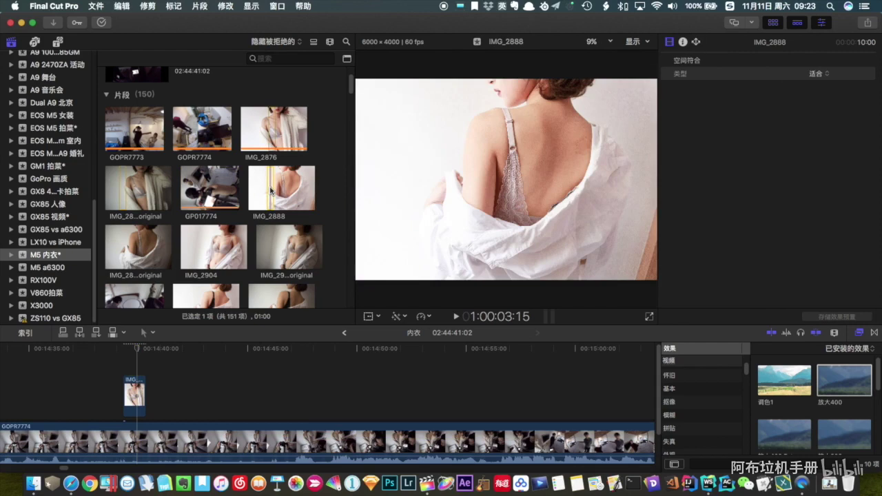
{"action": "left_click", "coordinate": [708, 488]}
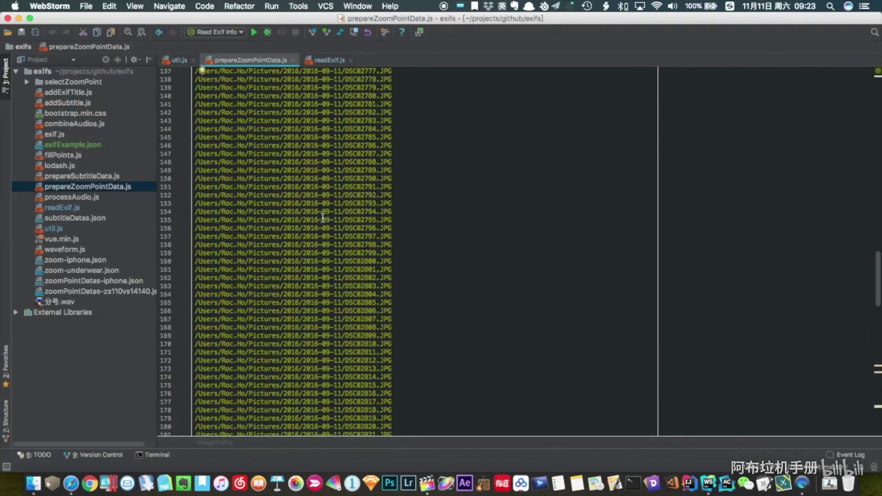
{"action": "key", "text": "super+Tab"}
Select the 124 photos from DSC04345-original.jpg to IMG_3333.jpg and open Copy Path from their context menu.
{"action": "left_click_drag", "start_coordinate": [522, 286], "coordinate": [721, 378]}
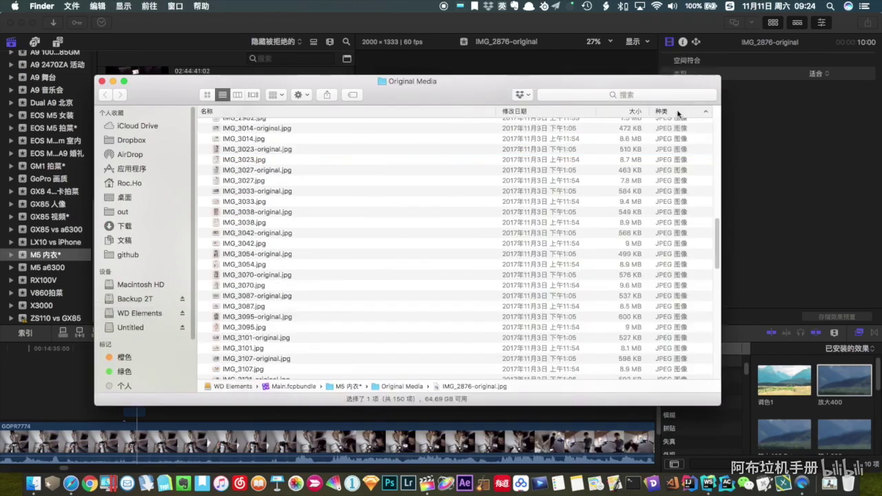
{"action": "scroll", "coordinate": [574, 291], "scroll_direction": "down", "scroll_amount": 10}
{"action": "scroll", "coordinate": [574, 291], "scroll_direction": "down", "scroll_amount": 10}
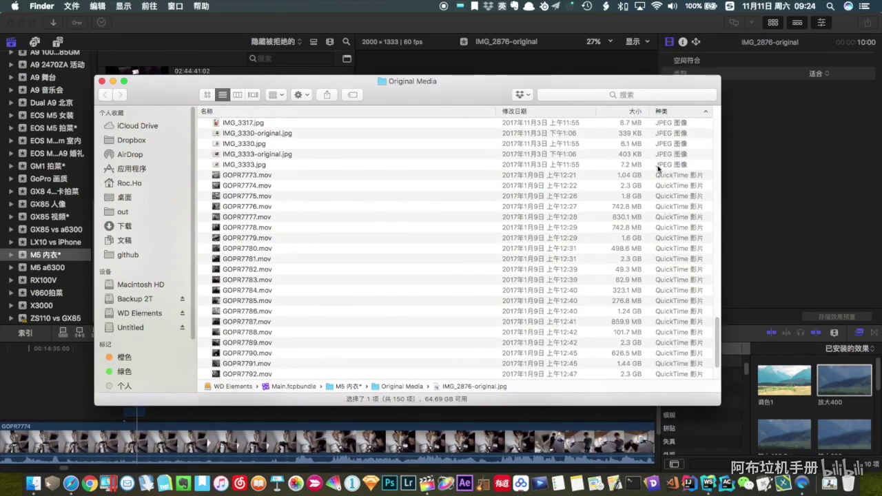
{"action": "left_click", "coordinate": [269, 307]}
{"action": "scroll", "coordinate": [397, 189], "scroll_direction": "up", "scroll_amount": 15}
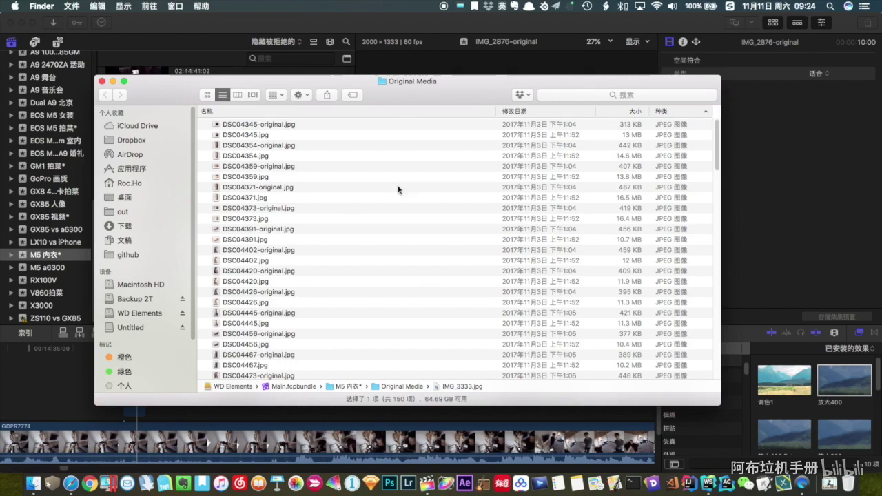
{"action": "left_click", "coordinate": [264, 125], "text": "shift"}
{"action": "right_click", "coordinate": [327, 216]}
Paste the Original Media photo paths over imagePaths and run Prepare Zoom Point Data.
{"action": "mouse_move", "coordinate": [374, 439]}
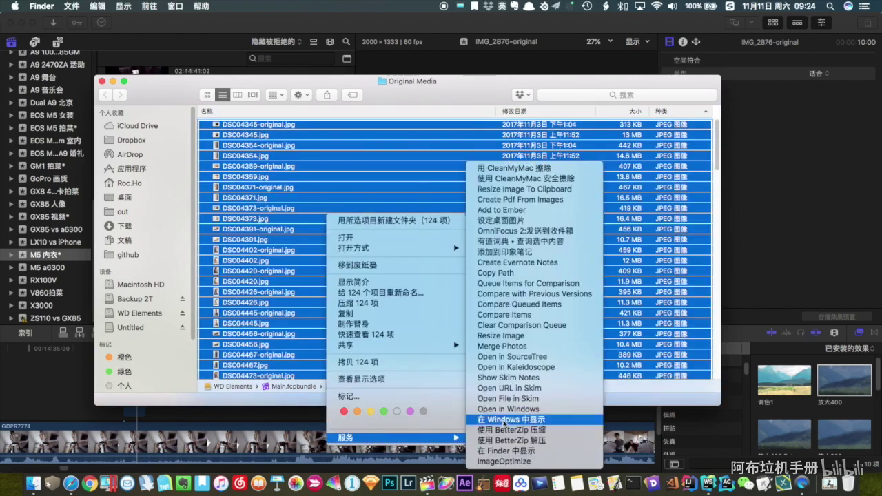
{"action": "key", "text": "super+Tab"}
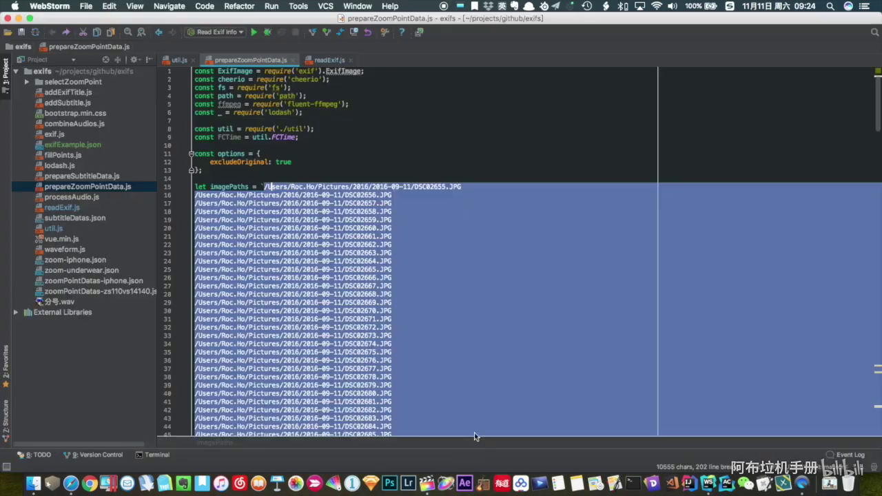
{"action": "key", "text": "super+v"}
{"action": "scroll", "coordinate": [338, 163], "scroll_direction": "down", "scroll_amount": 10}
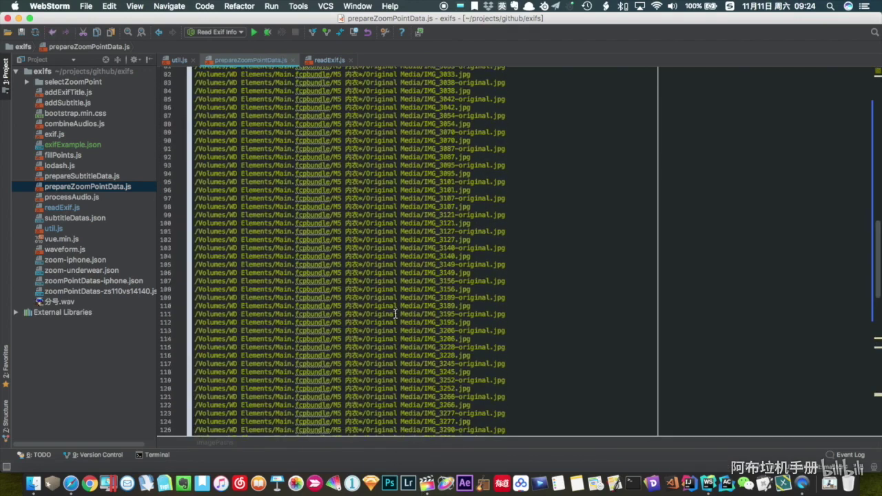
{"action": "key", "text": "ctrl+shift+r"}
Check the printed names, times and cameras, close the Run panel, and expand selectZoomPoint.
{"action": "left_click", "coordinate": [119, 286]}
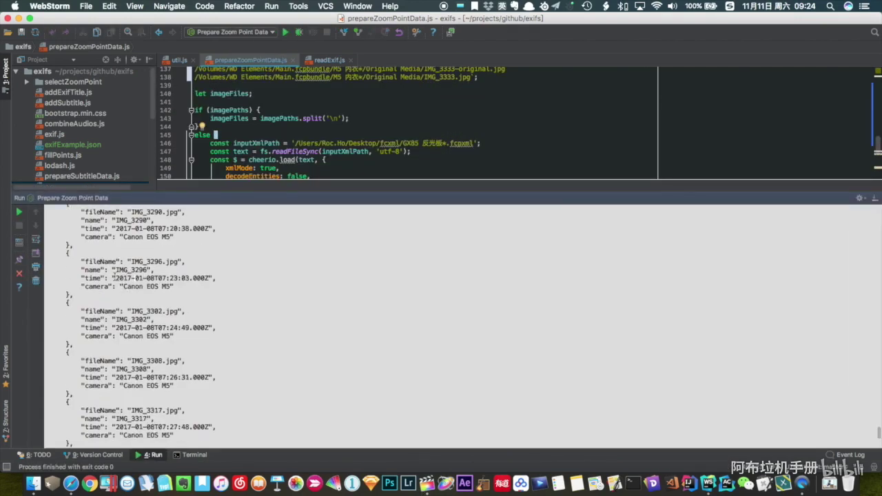
{"action": "left_click_drag", "start_coordinate": [114, 278], "coordinate": [207, 277]}
{"action": "left_click", "coordinate": [213, 277]}
{"action": "key", "text": "shift+Escape"}
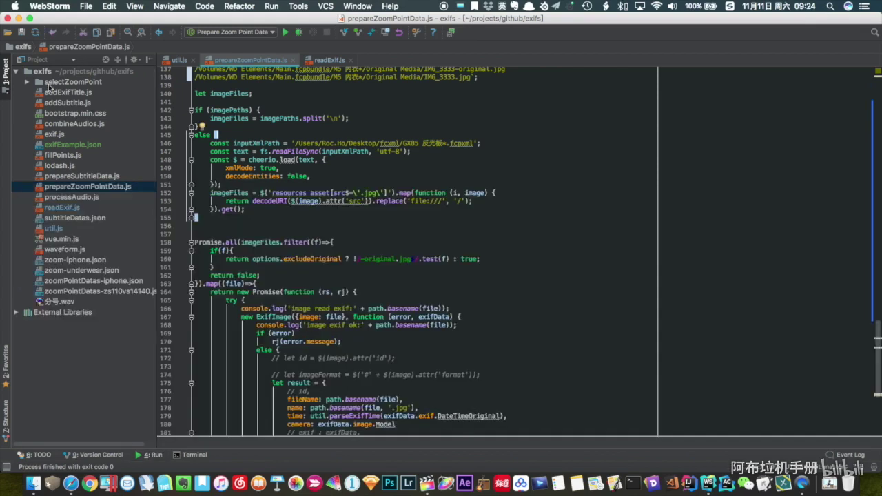
{"action": "double_click", "coordinate": [50, 82]}
{"action": "left_click", "coordinate": [72, 92]}
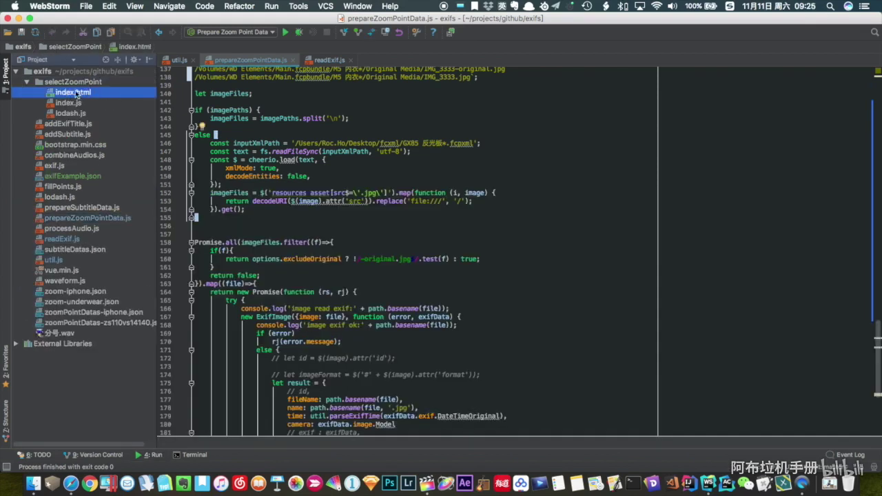
Open selectZoomPoint's index.html in Chrome and scroll the list of 62 images without points.
{"action": "double_click", "coordinate": [77, 94]}
{"action": "left_click", "coordinate": [819, 86]}
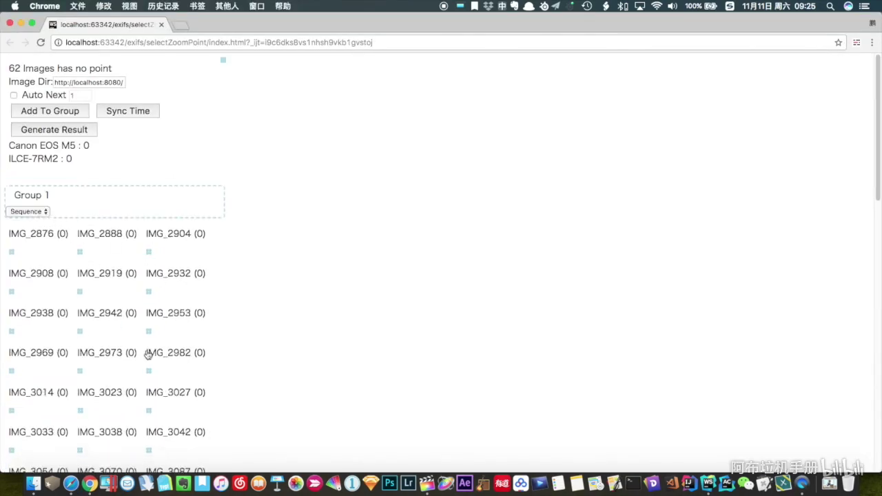
{"action": "scroll", "coordinate": [166, 376], "scroll_direction": "down", "scroll_amount": 1}
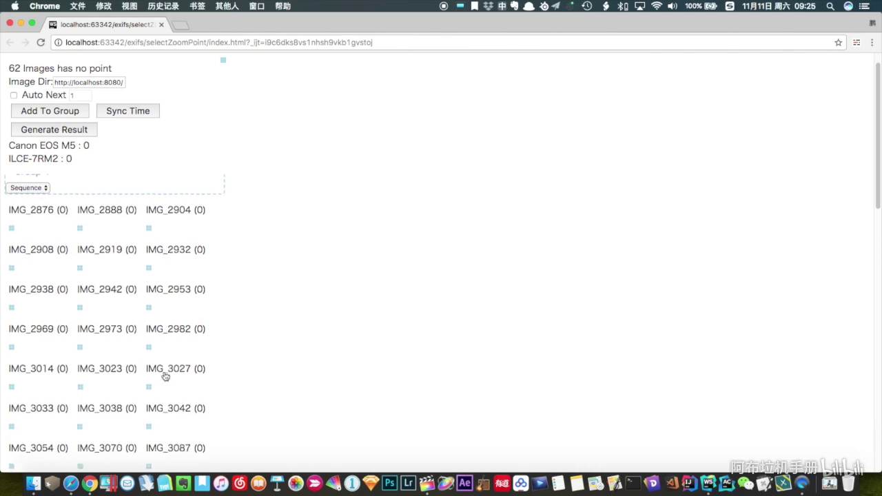
{"action": "scroll", "coordinate": [166, 377], "scroll_direction": "down", "scroll_amount": 8}
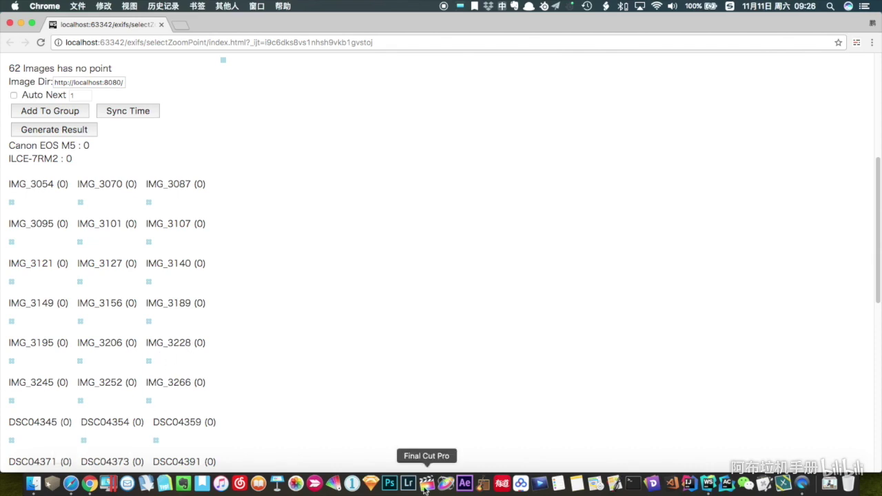
Open a Terminal at the Original Media folder and start http-server on port 8080.
{"action": "left_click", "coordinate": [33, 483]}
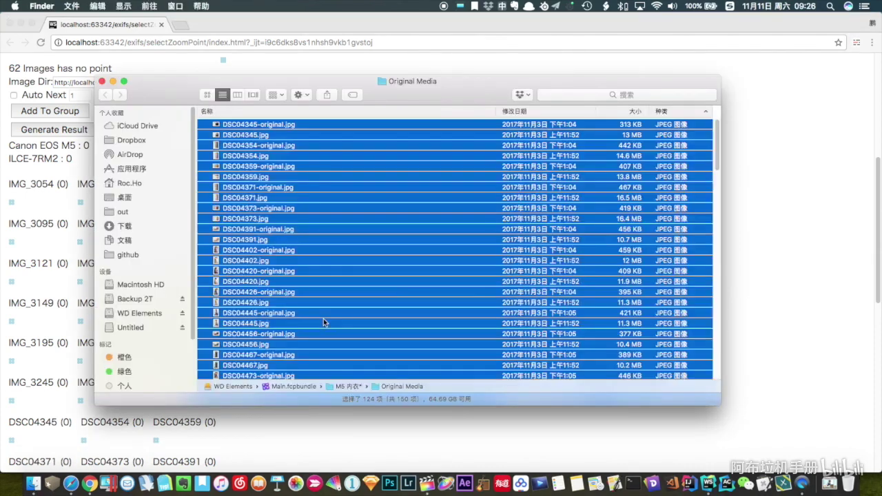
{"action": "right_click", "coordinate": [398, 387]}
{"action": "mouse_move", "coordinate": [434, 438]}
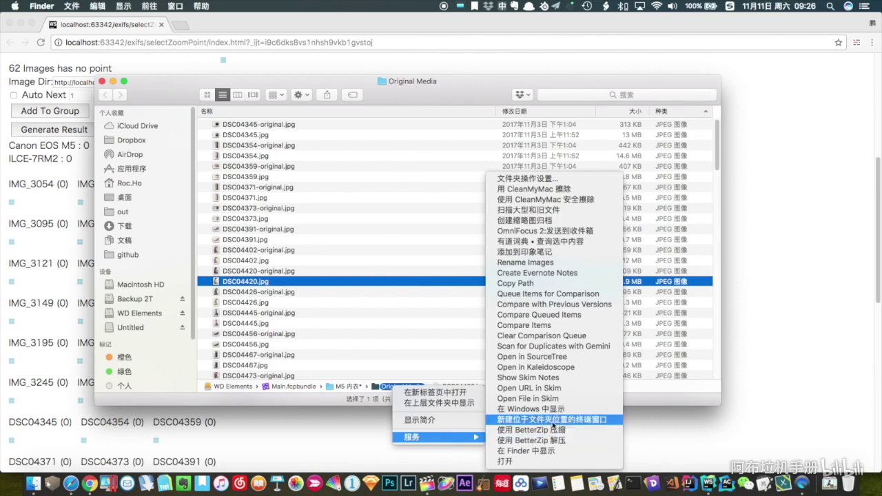
{"action": "left_click", "coordinate": [551, 419]}
{"action": "type", "text": "h"}
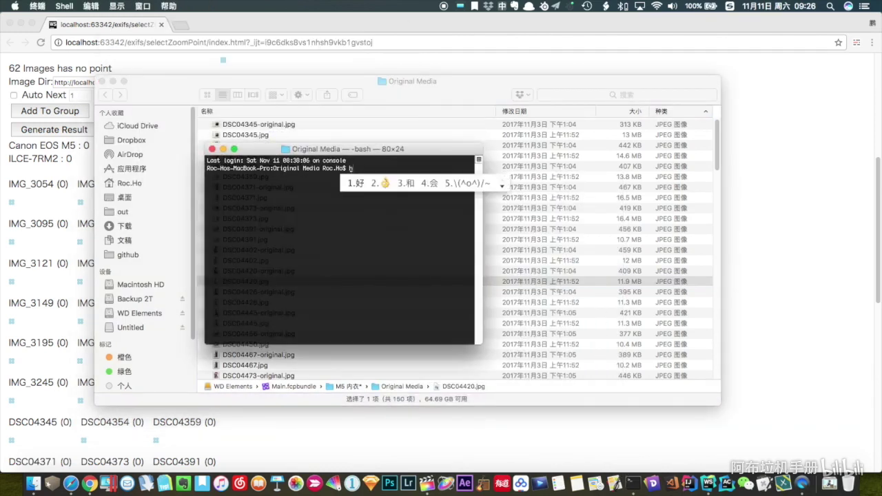
{"action": "type", "text": "tt"}
{"action": "key", "text": "shift"}
{"action": "type", "text": "p-server"}
{"action": "key", "text": "Return"}
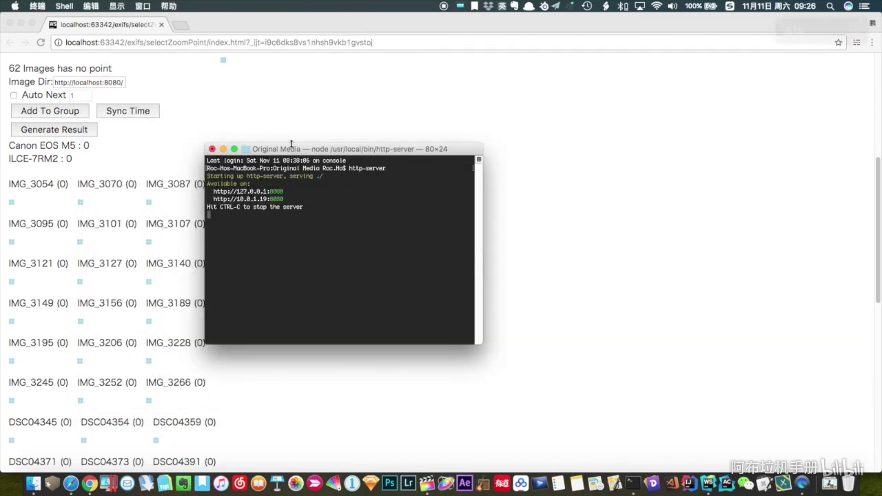
{"action": "left_click_drag", "start_coordinate": [298, 149], "coordinate": [168, 98]}
Reload the zoom-point picker page and show IMG_2876 and IMG_2888 in the large view.
{"action": "left_click", "coordinate": [313, 62]}
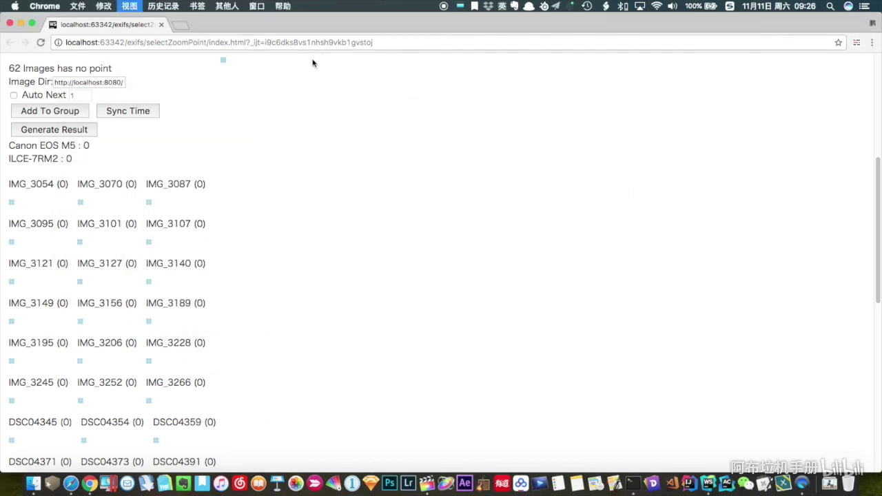
{"action": "key", "text": "super+r"}
{"action": "scroll", "coordinate": [115, 232], "scroll_direction": "down", "scroll_amount": 3}
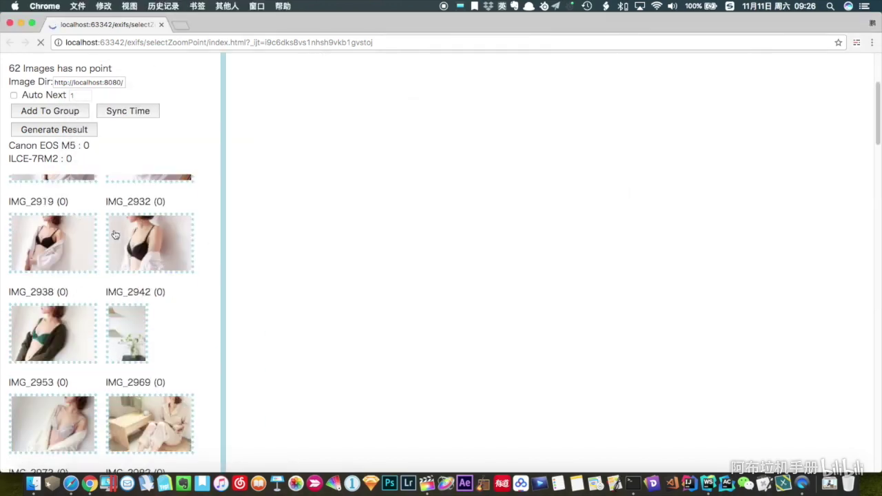
{"action": "scroll", "coordinate": [114, 234], "scroll_direction": "down", "scroll_amount": 2}
{"action": "left_click", "coordinate": [40, 240]}
{"action": "left_click", "coordinate": [138, 248]}
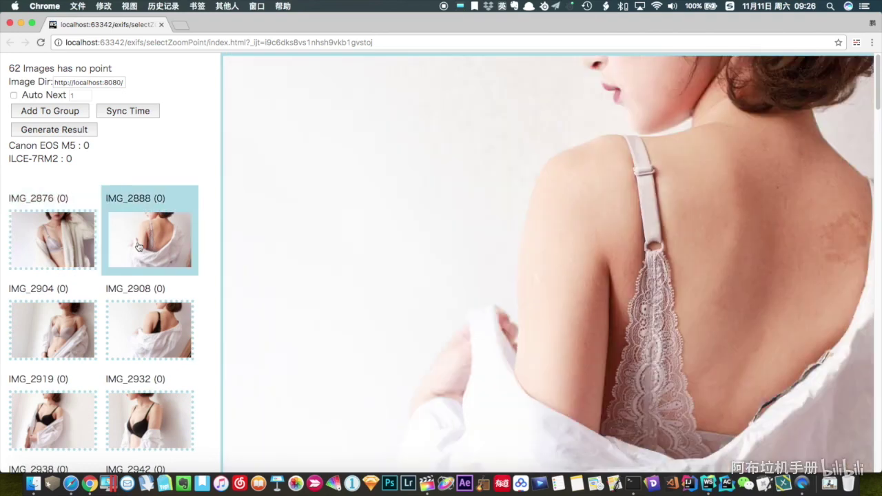
Mark a zoom point on IMG_2876's bra ring, then advance to IMG_2888.
{"action": "scroll", "coordinate": [91, 353], "scroll_direction": "down", "scroll_amount": 5}
{"action": "scroll", "coordinate": [90, 353], "scroll_direction": "down", "scroll_amount": 5}
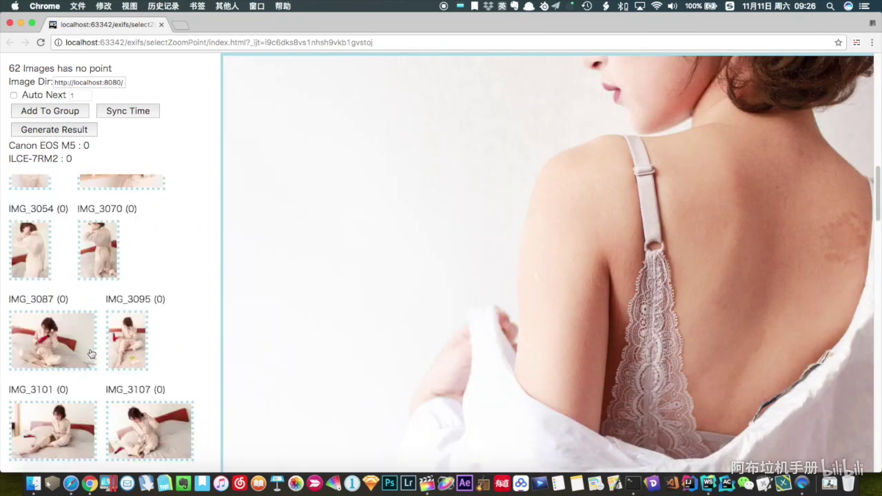
{"action": "scroll", "coordinate": [91, 353], "scroll_direction": "down", "scroll_amount": 5}
{"action": "scroll", "coordinate": [91, 353], "scroll_direction": "down", "scroll_amount": 5}
{"action": "scroll", "coordinate": [64, 257], "scroll_direction": "up", "scroll_amount": 15}
{"action": "left_click", "coordinate": [66, 231]}
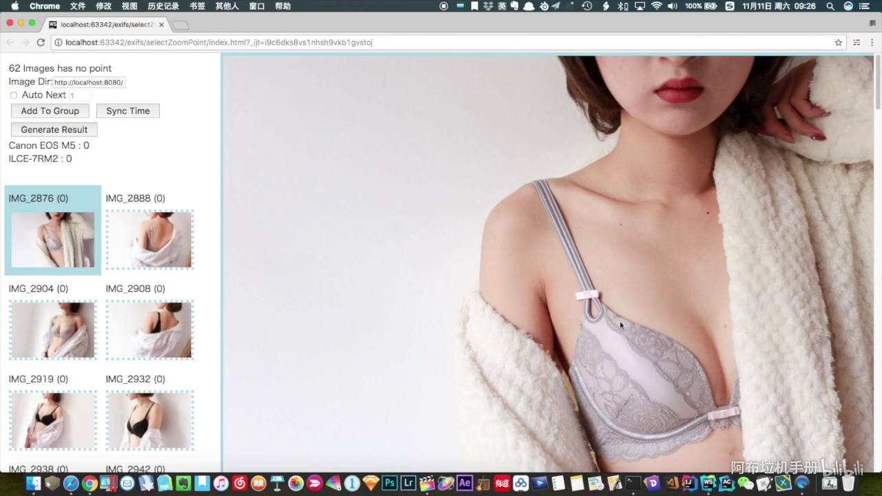
{"action": "left_click", "coordinate": [595, 308]}
{"action": "key", "text": "Right"}
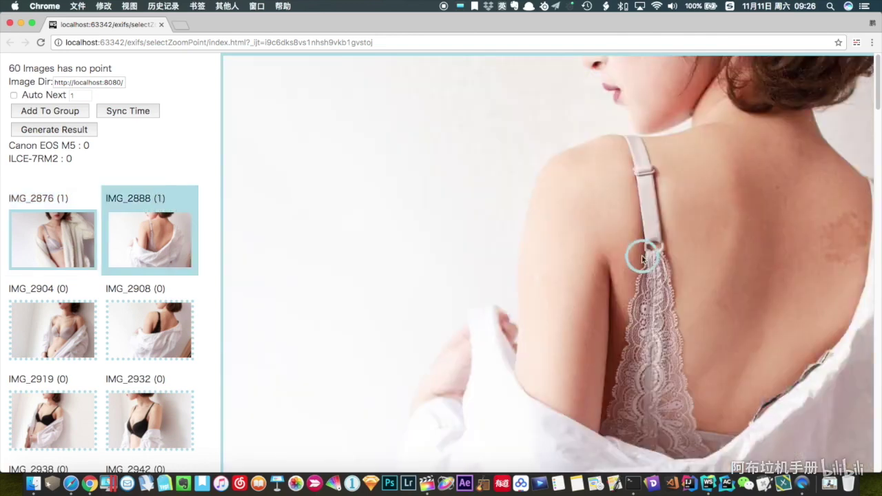
Step through IMG_2904, IMG_2908 and IMG_2919, marking points on IMG_2932 and IMG_2938's green-bra buckle.
{"action": "left_click", "coordinate": [43, 338]}
{"action": "left_click", "coordinate": [115, 333]}
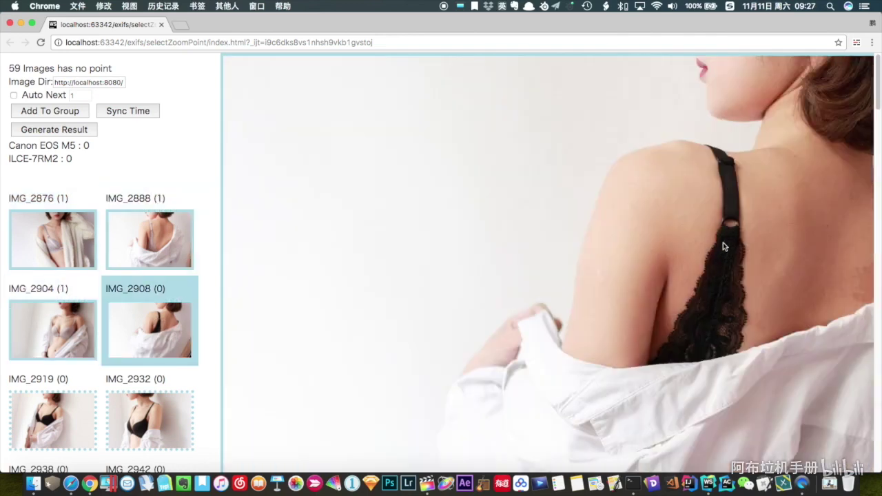
{"action": "left_click", "coordinate": [61, 430]}
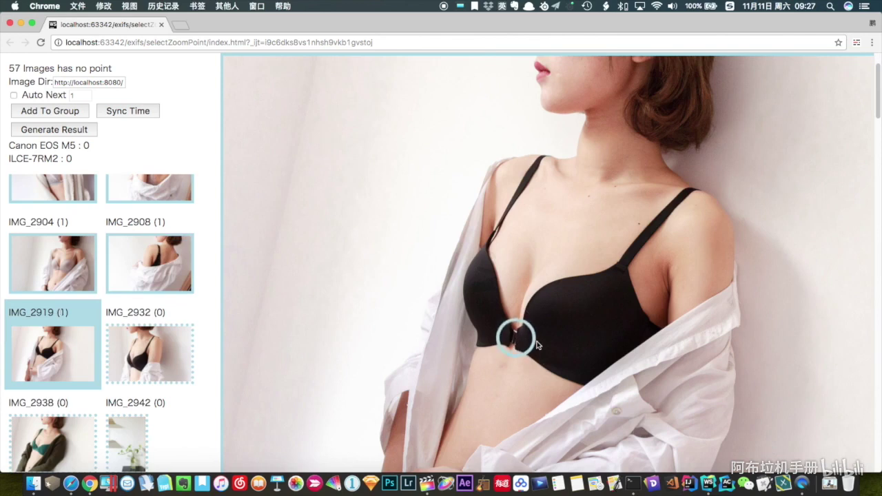
{"action": "left_click", "coordinate": [149, 336]}
{"action": "left_click", "coordinate": [600, 290]}
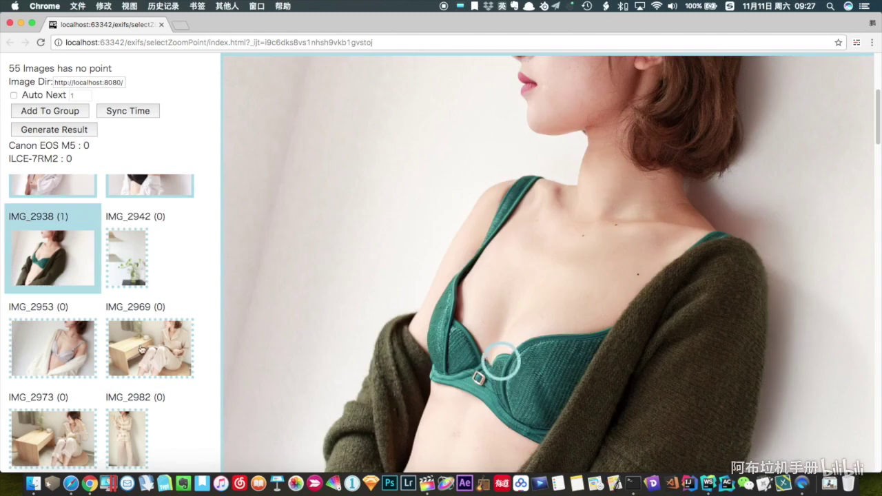
{"action": "left_click", "coordinate": [501, 360]}
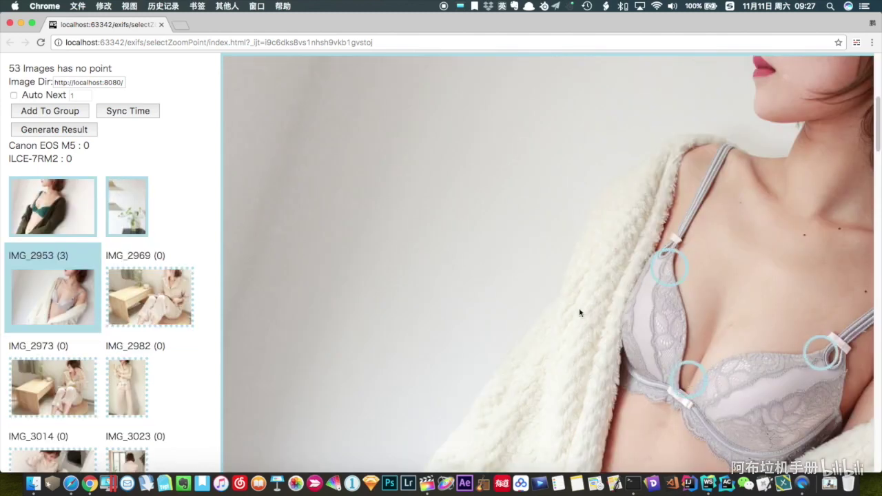
Revisit IMG_2876, IMG_2888 and IMG_2919 for picking points, then scroll down to the result.
{"action": "scroll", "coordinate": [40, 309], "scroll_direction": "up", "scroll_amount": 1}
{"action": "scroll", "coordinate": [43, 301], "scroll_direction": "up", "scroll_amount": 5}
{"action": "left_click", "coordinate": [52, 238]}
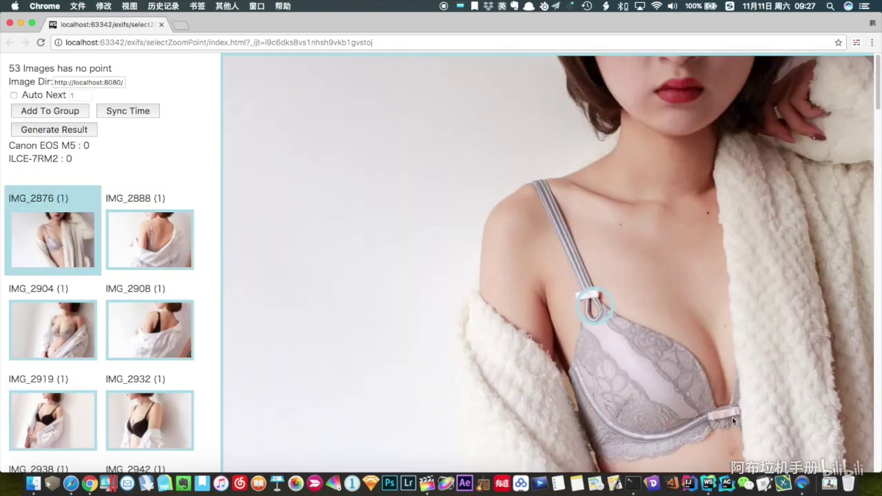
{"action": "left_click", "coordinate": [142, 259]}
{"action": "left_click", "coordinate": [347, 306]}
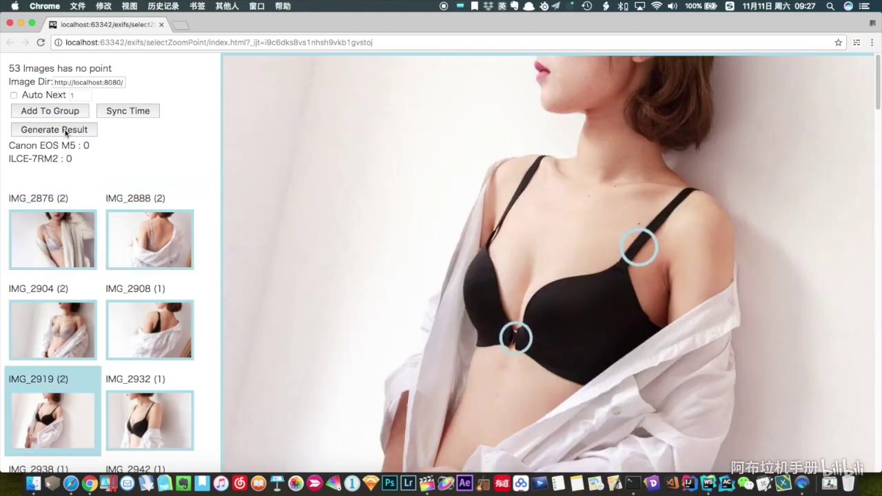
{"action": "scroll", "coordinate": [147, 331], "scroll_direction": "down", "scroll_amount": 10}
{"action": "scroll", "coordinate": [148, 331], "scroll_direction": "down", "scroll_amount": 5}
Select and copy the generated zoom-point JSON from the result box, then switch to WebStorm.
{"action": "scroll", "coordinate": [151, 331], "scroll_direction": "down", "scroll_amount": 5}
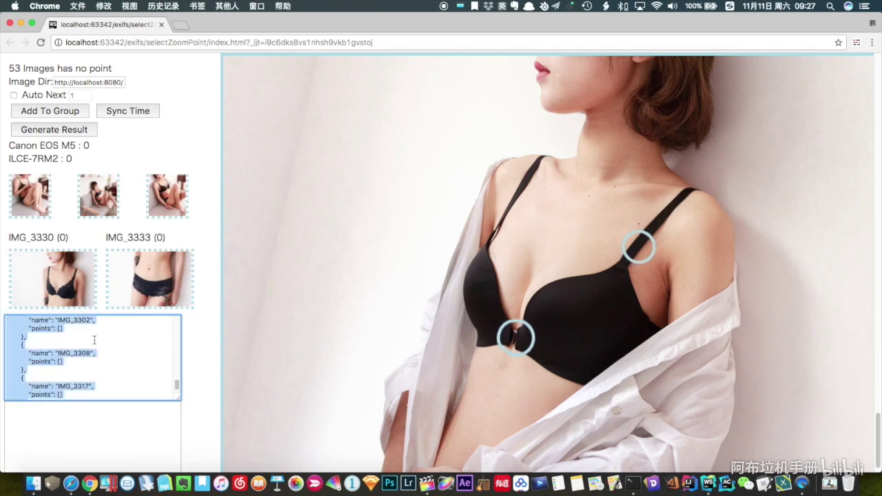
{"action": "left_click", "coordinate": [87, 344]}
{"action": "scroll", "coordinate": [63, 353], "scroll_direction": "down", "scroll_amount": 1}
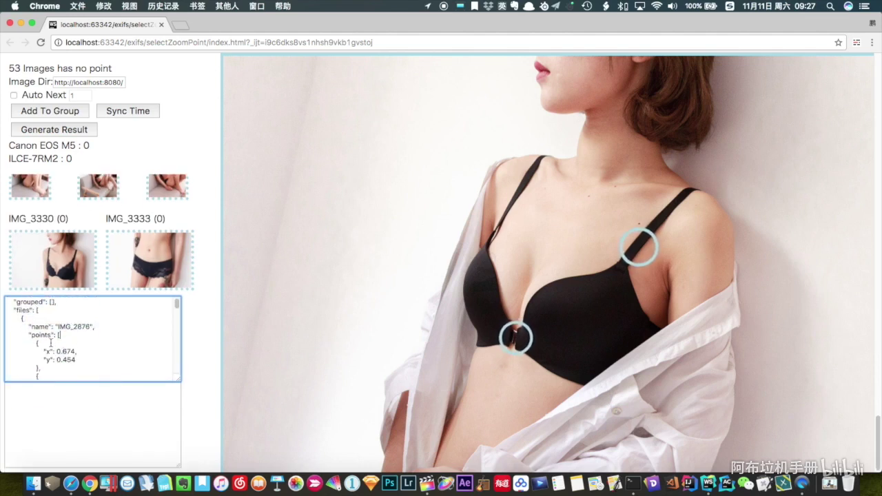
{"action": "scroll", "coordinate": [56, 343], "scroll_direction": "down", "scroll_amount": 3}
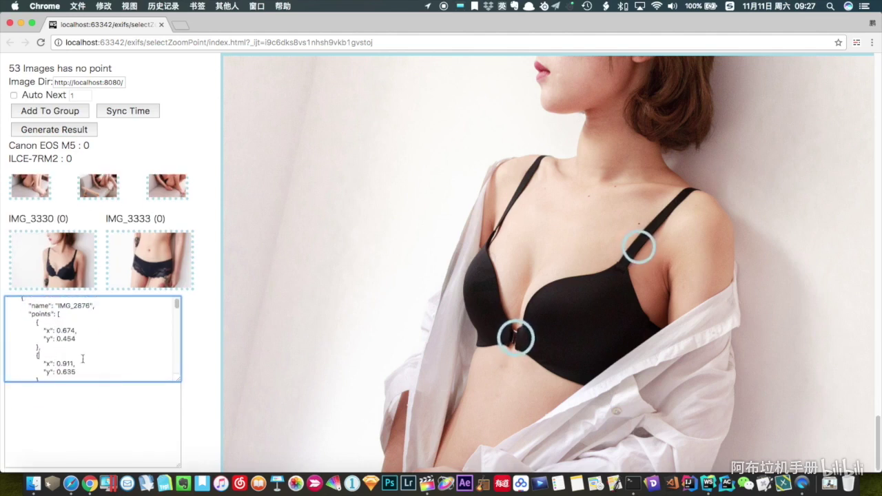
{"action": "scroll", "coordinate": [96, 369], "scroll_direction": "down", "scroll_amount": 3}
{"action": "key", "text": "super+a"}
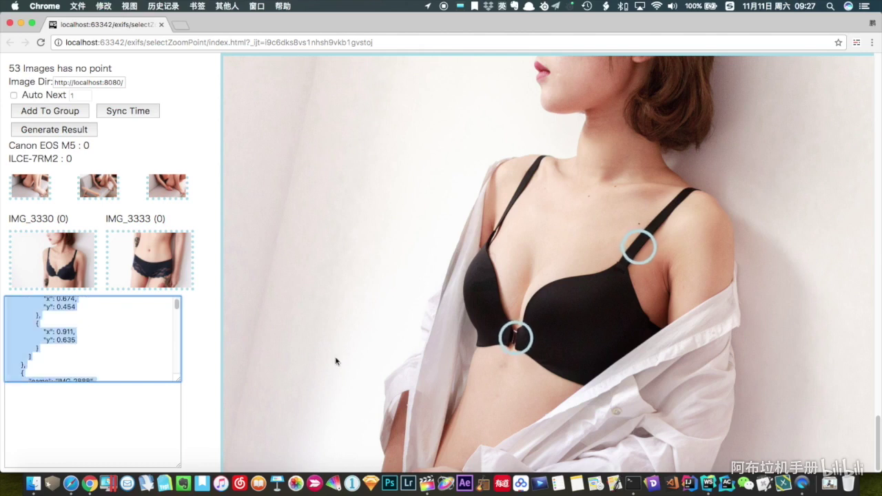
{"action": "key", "text": "super+Tab"}
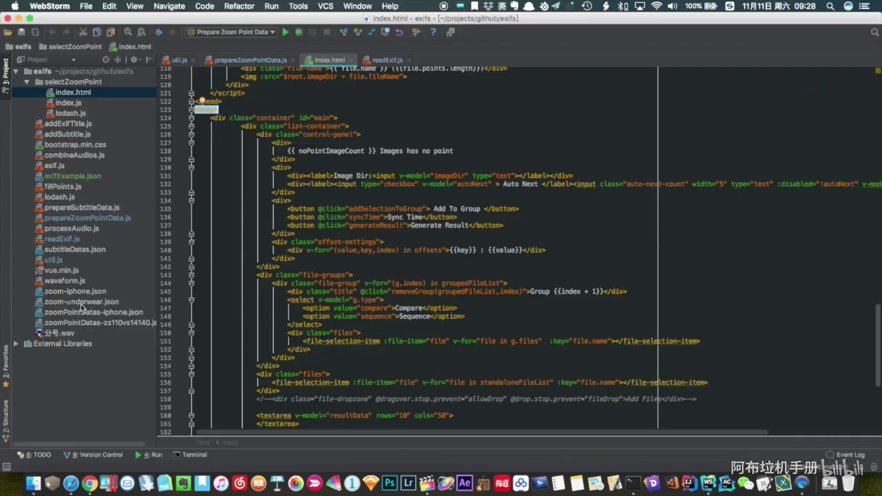
Replace the contents of zoom-underwear.json with the new zoom-point JSON.
{"action": "double_click", "coordinate": [82, 304]}
{"action": "scroll", "coordinate": [387, 180], "scroll_direction": "down", "scroll_amount": 3}
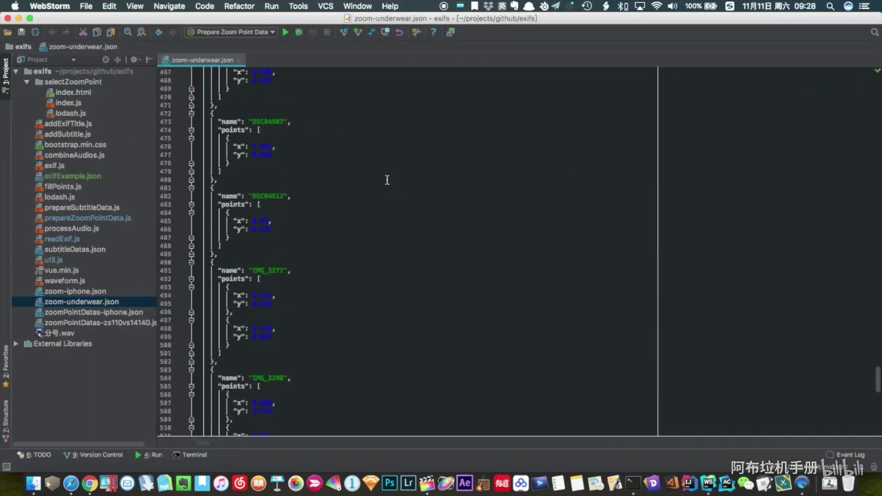
{"action": "scroll", "coordinate": [379, 200], "scroll_direction": "up", "scroll_amount": 20}
{"action": "left_click_drag", "start_coordinate": [262, 112], "coordinate": [326, 295]}
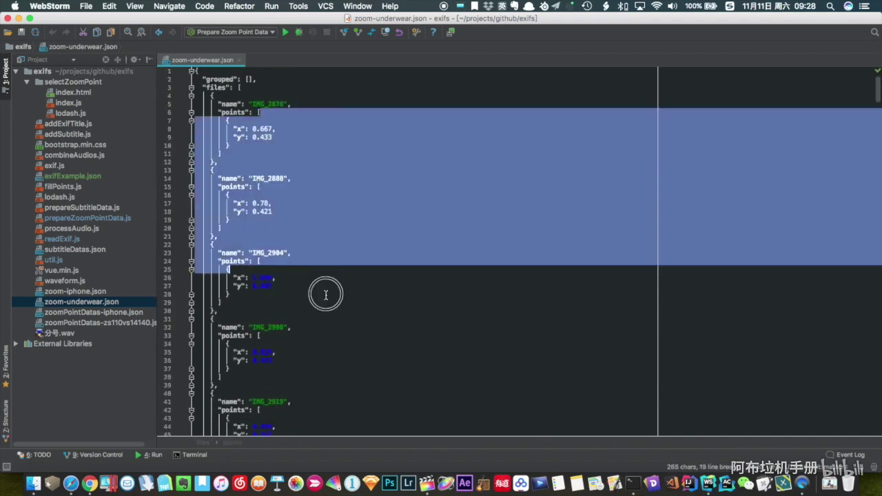
{"action": "left_click", "coordinate": [345, 324]}
{"action": "scroll", "coordinate": [345, 325], "scroll_direction": "down", "scroll_amount": 2}
{"action": "left_click_drag", "start_coordinate": [262, 148], "coordinate": [350, 364]}
{"action": "left_click", "coordinate": [374, 276]}
{"action": "scroll", "coordinate": [334, 131], "scroll_direction": "up", "scroll_amount": 2}
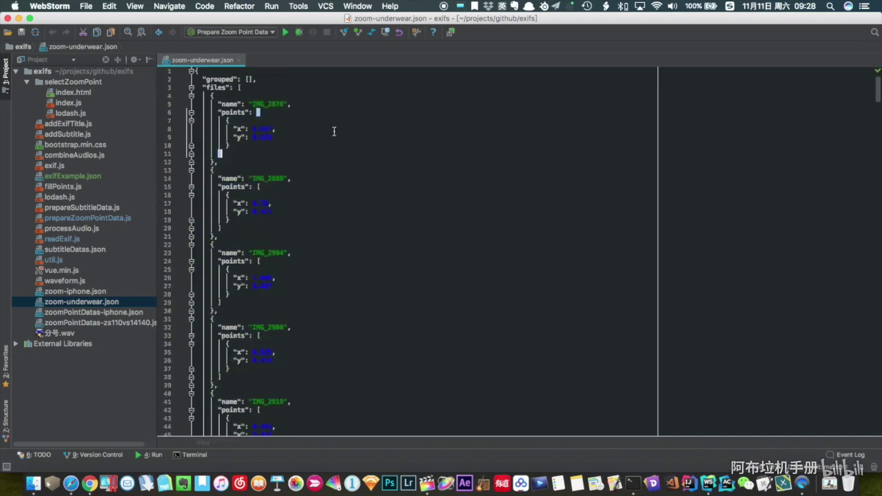
Run the Read Exif Info configuration from readExif.js to build the timeline XML.
{"action": "double_click", "coordinate": [62, 238]}
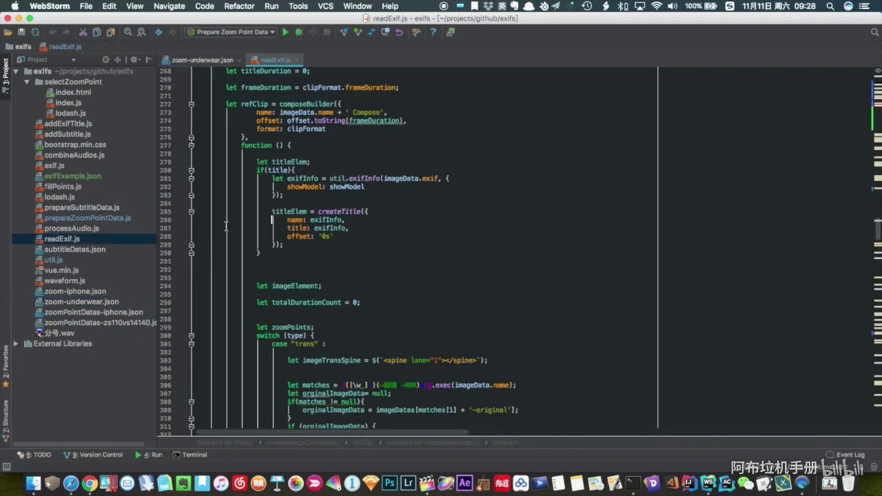
{"action": "scroll", "coordinate": [375, 256], "scroll_direction": "up", "scroll_amount": 20}
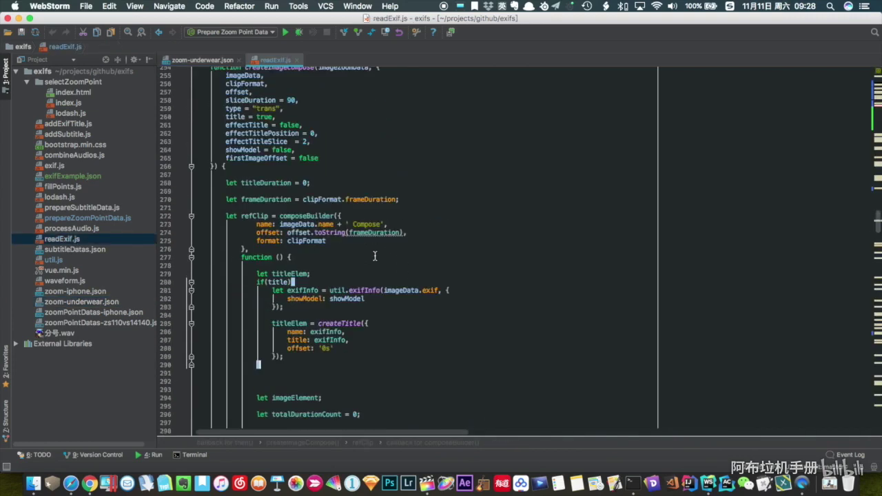
{"action": "key", "text": "ctrl+alt+r"}
{"action": "key", "text": "Down"}
{"action": "key", "text": "Down"}
{"action": "key", "text": "Down"}
{"action": "key", "text": "Return"}
{"action": "scroll", "coordinate": [310, 295], "scroll_direction": "down", "scroll_amount": 5}
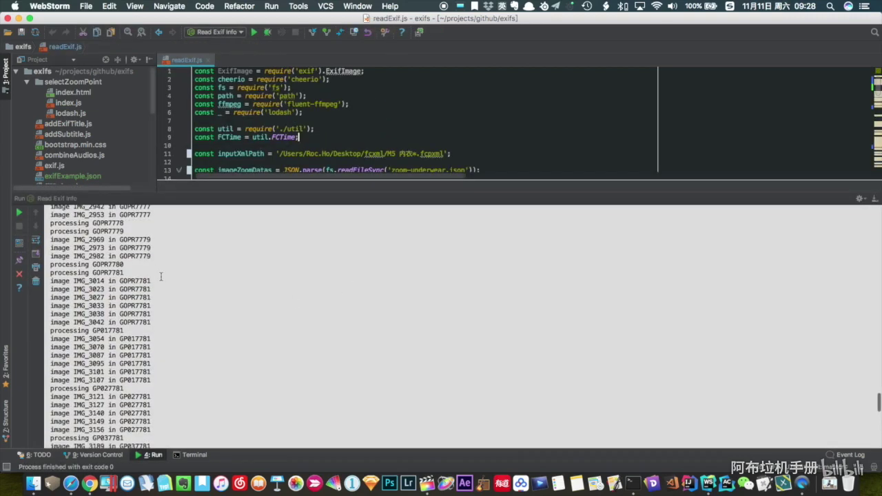
{"action": "scroll", "coordinate": [221, 295], "scroll_direction": "down", "scroll_amount": 5}
{"action": "scroll", "coordinate": [199, 295], "scroll_direction": "down", "scroll_amount": 5}
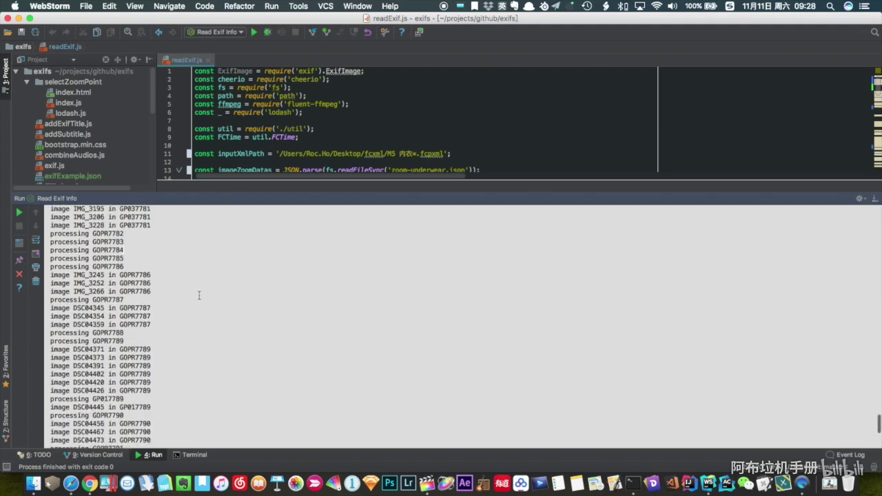
{"action": "scroll", "coordinate": [199, 295], "scroll_direction": "down", "scroll_amount": 5}
{"action": "scroll", "coordinate": [199, 295], "scroll_direction": "down", "scroll_amount": 5}
{"action": "left_click", "coordinate": [428, 484]}
Import the generated fcpxml file through File > Import > XML.
{"action": "left_click", "coordinate": [95, 6]}
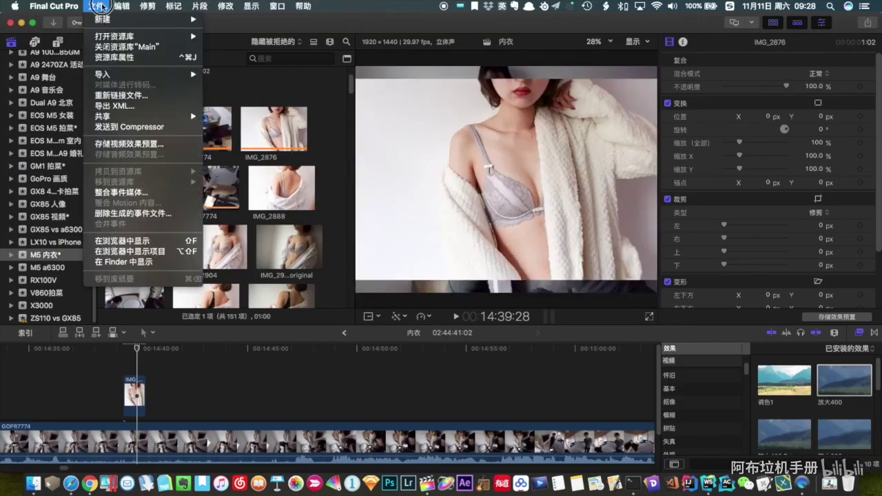
{"action": "mouse_move", "coordinate": [143, 71]}
{"action": "left_click", "coordinate": [228, 97]}
{"action": "double_click", "coordinate": [364, 53]}
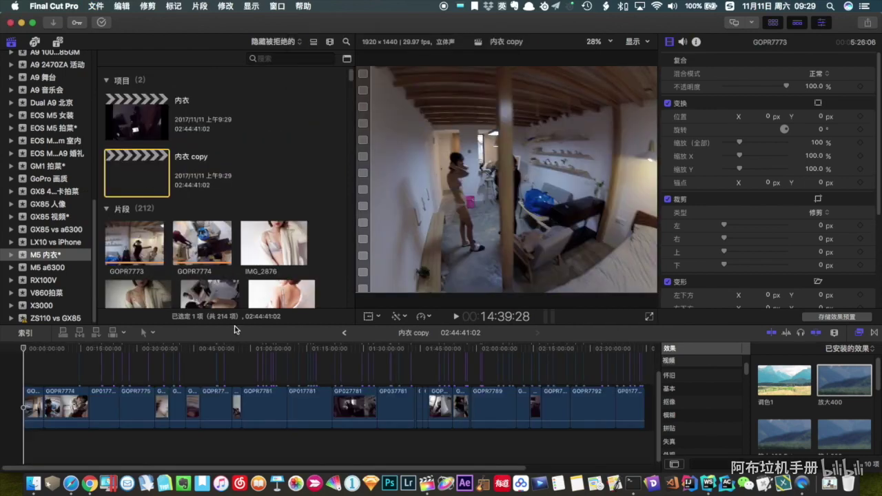
Zoom into the 内衣 copy timeline to locate and select the IMG_2919 Compose clip.
{"action": "left_click", "coordinate": [227, 352]}
{"action": "key", "text": "super+equal"}
{"action": "left_click_drag", "start_coordinate": [235, 324], "coordinate": [234, 240]}
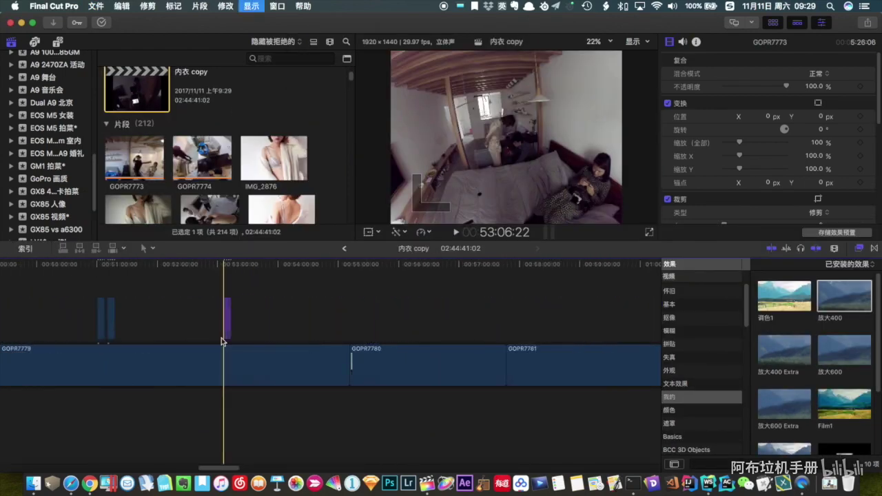
{"action": "left_click", "coordinate": [132, 319]}
{"action": "key", "text": "super+equal"}
{"action": "key", "text": "super+equal"}
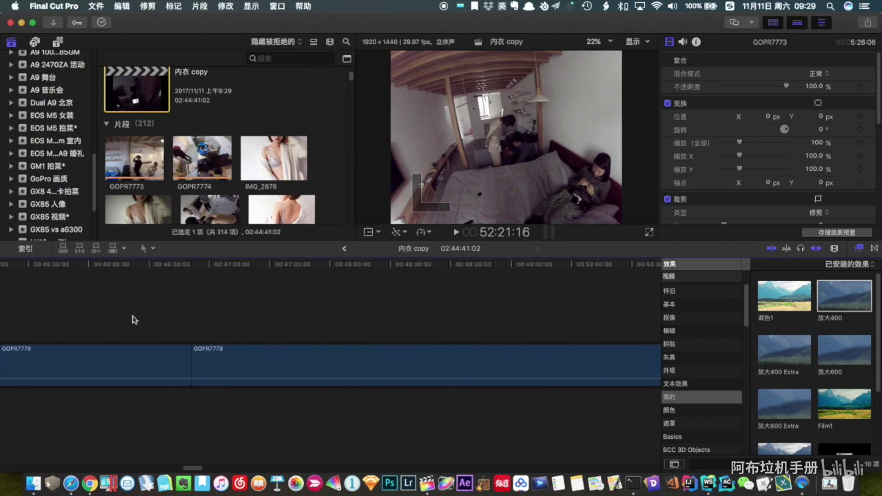
{"action": "left_click_drag", "start_coordinate": [192, 468], "coordinate": [112, 479]}
{"action": "scroll", "coordinate": [368, 320], "scroll_direction": "right", "scroll_amount": 2}
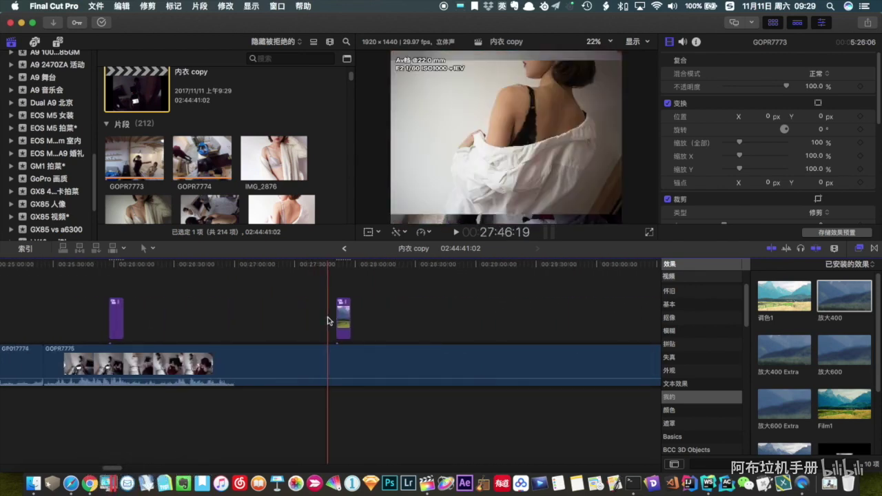
{"action": "key", "text": "super+equal"}
{"action": "key", "text": "super+equal"}
{"action": "scroll", "coordinate": [328, 320], "scroll_direction": "right", "scroll_amount": 3}
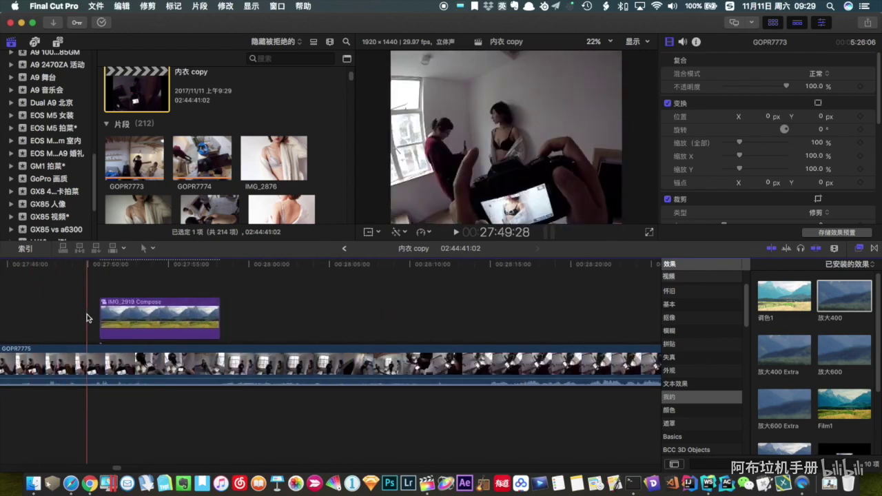
{"action": "left_click", "coordinate": [102, 278]}
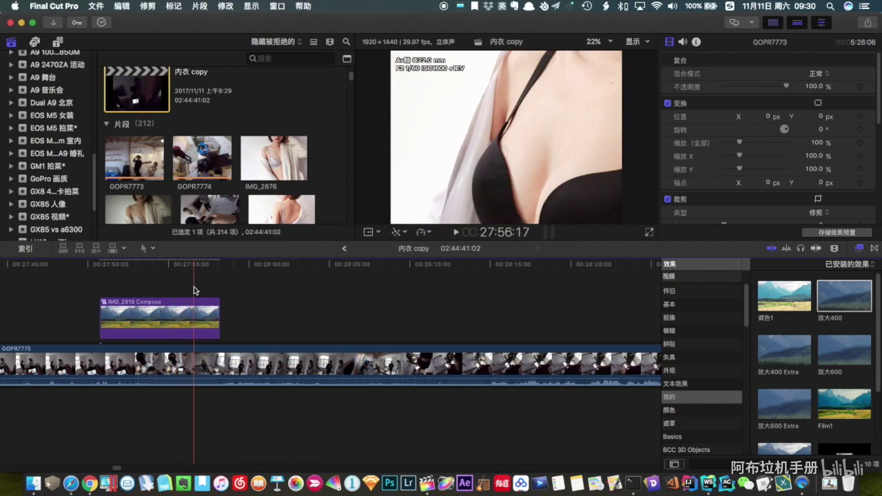
{"action": "left_click", "coordinate": [199, 316]}
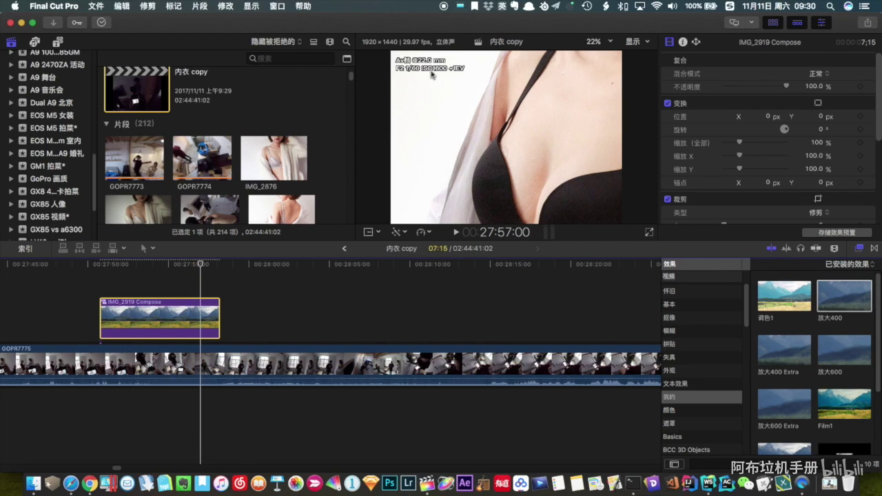
{"action": "right_click", "coordinate": [131, 313]}
Open IMG_2919 Compose, inspect its three IMG_2919 clips' zoom settings, then return to 内衣 copy.
{"action": "left_click", "coordinate": [157, 282]}
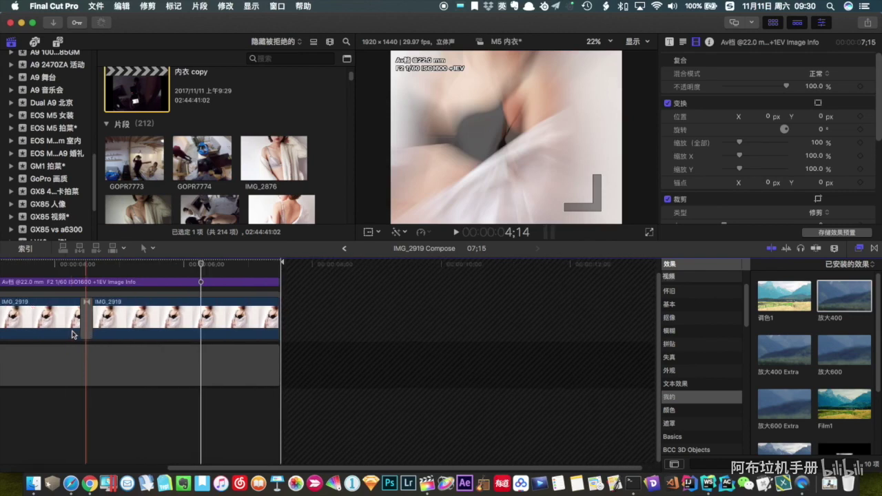
{"action": "left_click", "coordinate": [49, 332]}
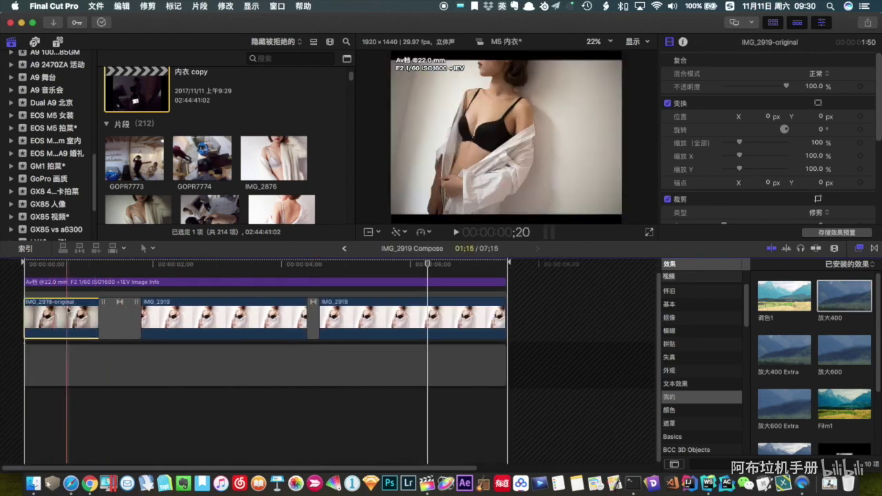
{"action": "scroll", "coordinate": [272, 138], "scroll_direction": "down", "scroll_amount": 2}
{"action": "left_click", "coordinate": [272, 128]}
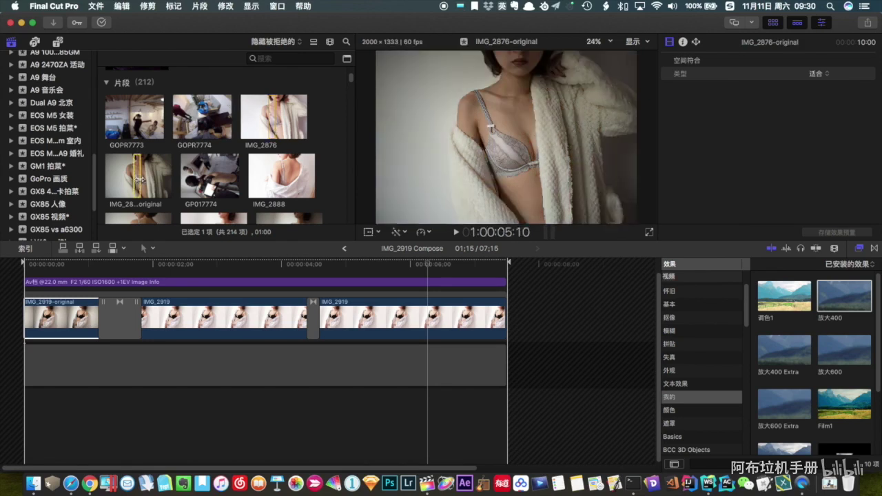
{"action": "left_click", "coordinate": [74, 296]}
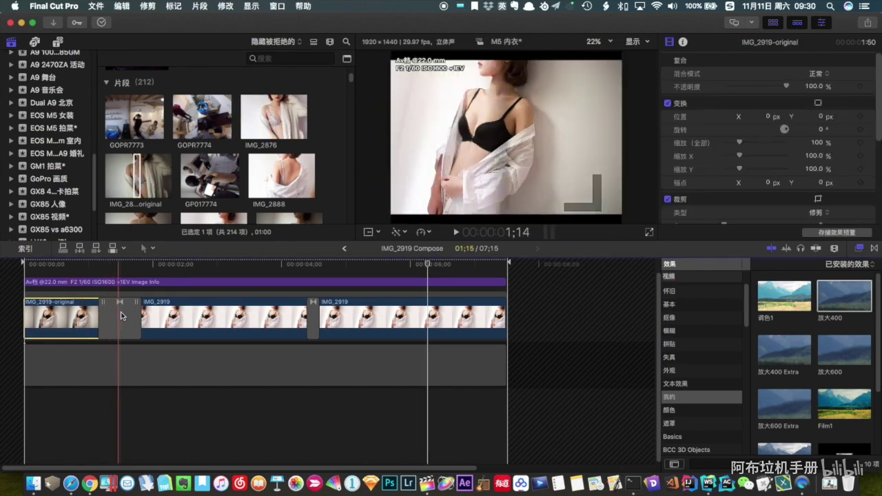
{"action": "left_click", "coordinate": [183, 311]}
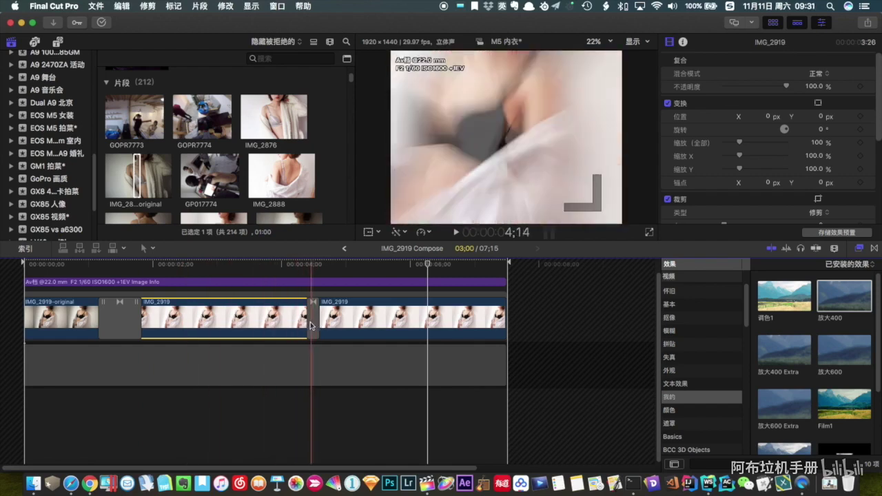
{"action": "left_click", "coordinate": [342, 321]}
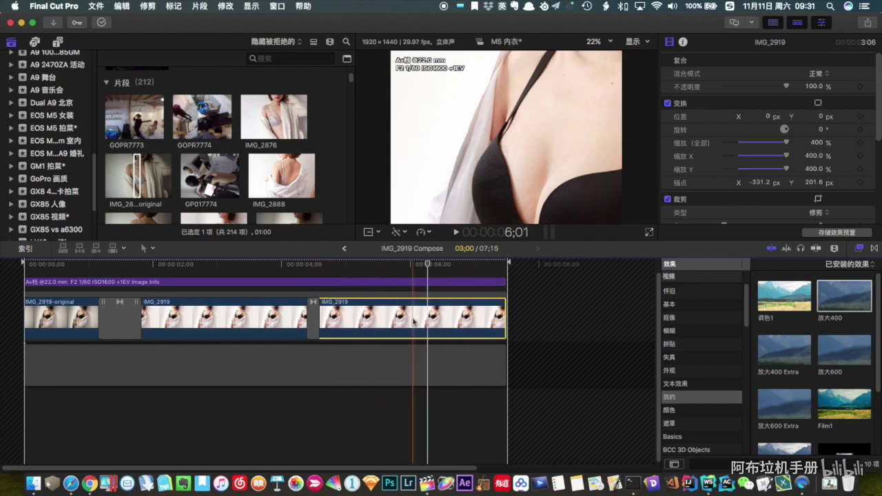
{"action": "left_click", "coordinate": [344, 250]}
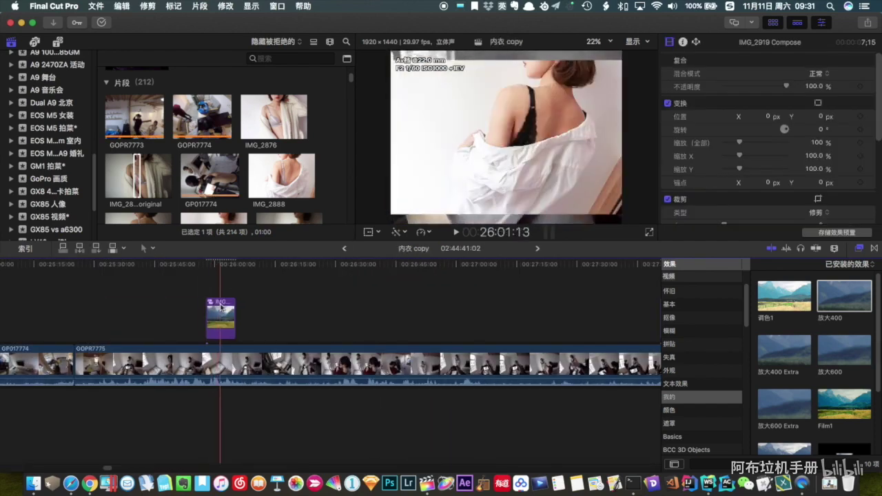
Bring the purple compare clip into view and reveal its source in the browser.
{"action": "scroll", "coordinate": [612, 371], "scroll_direction": "right", "scroll_amount": 5}
{"action": "scroll", "coordinate": [613, 370], "scroll_direction": "right", "scroll_amount": 5}
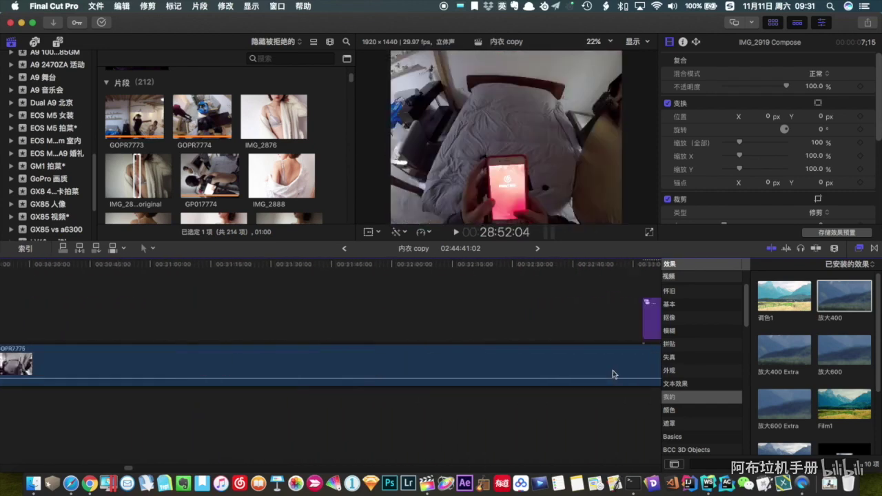
{"action": "scroll", "coordinate": [612, 370], "scroll_direction": "right", "scroll_amount": 5}
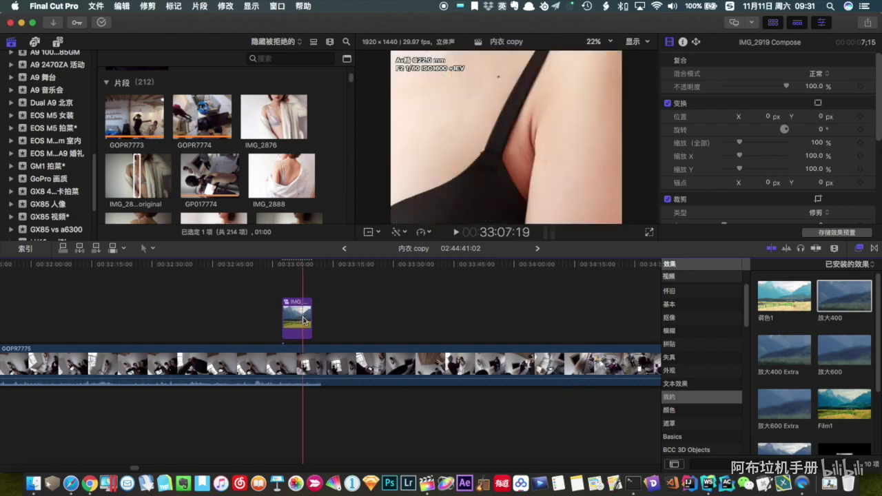
{"action": "left_click", "coordinate": [407, 322]}
{"action": "scroll", "coordinate": [406, 323], "scroll_direction": "right", "scroll_amount": 5}
{"action": "scroll", "coordinate": [407, 322], "scroll_direction": "right", "scroll_amount": 5}
{"action": "key", "text": "alt+v"}
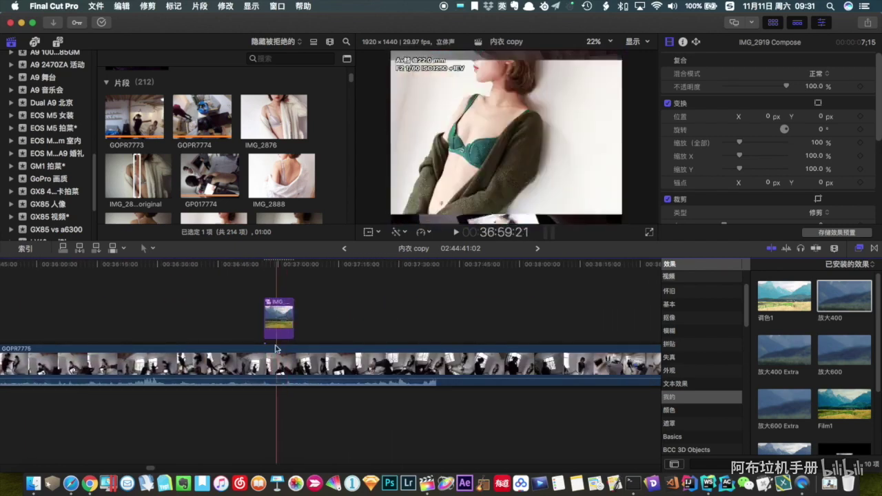
{"action": "key", "text": "shift+f"}
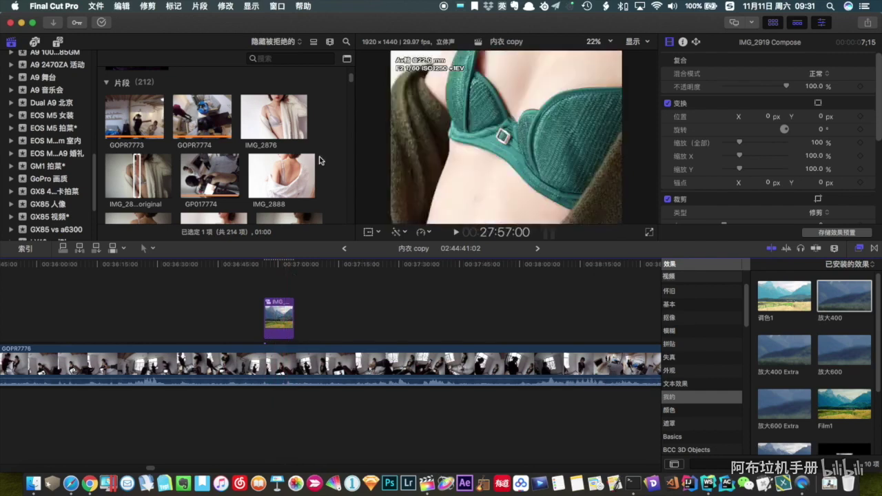
Place another compare compound clip in the timeline and park the playhead at 36:50:15.
{"action": "left_click", "coordinate": [273, 155]}
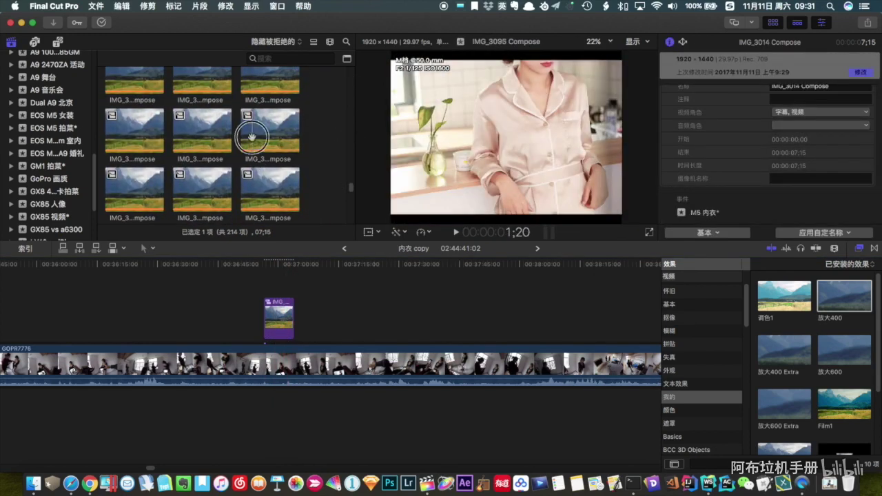
{"action": "mouse_move", "coordinate": [265, 135]}
{"action": "left_mouse_down"}
{"action": "mouse_move", "coordinate": [280, 327]}
{"action": "mouse_move", "coordinate": [207, 319]}
{"action": "left_mouse_up"}
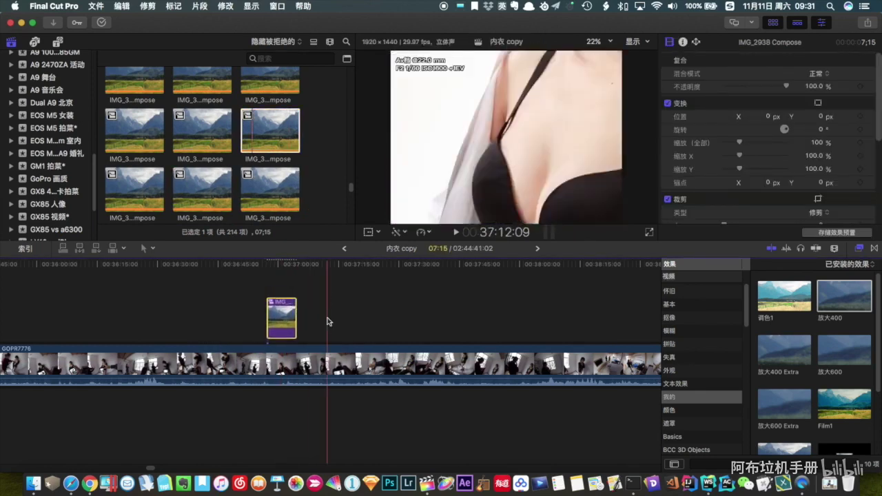
{"action": "scroll", "coordinate": [268, 319], "scroll_direction": "right", "scroll_amount": 3}
{"action": "scroll", "coordinate": [268, 319], "scroll_direction": "left", "scroll_amount": 3}
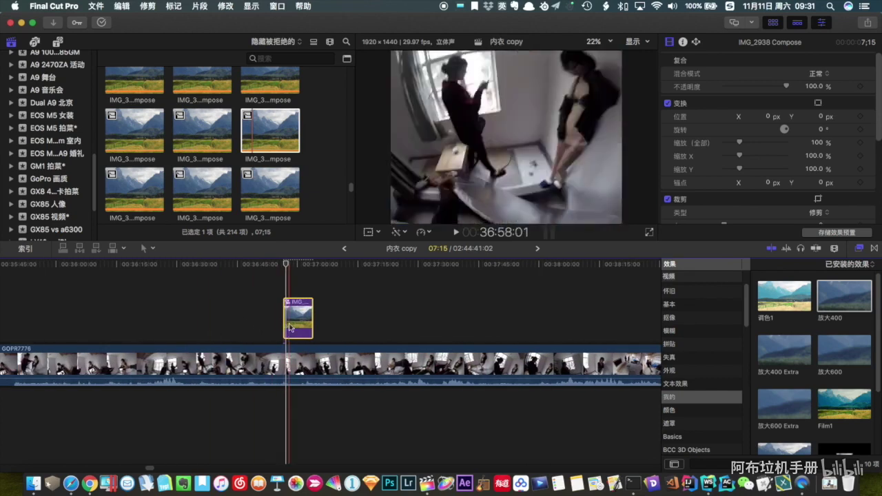
{"action": "left_click", "coordinate": [232, 311]}
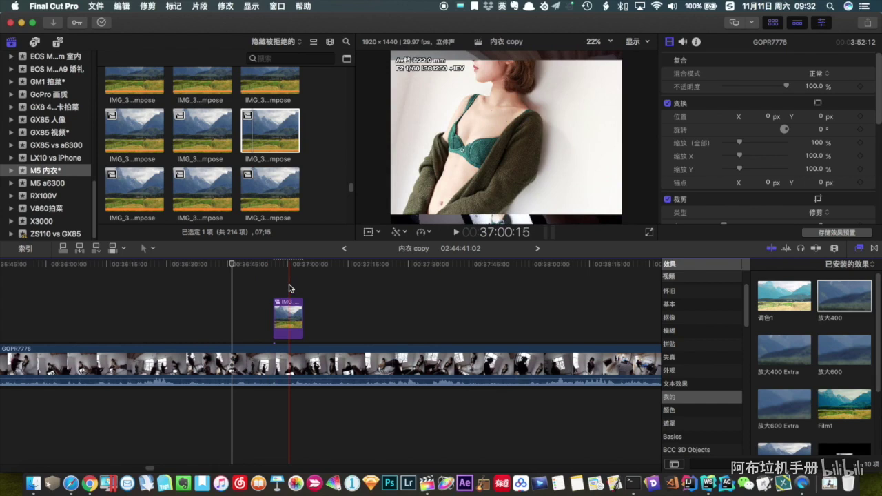
{"action": "scroll", "coordinate": [379, 316], "scroll_direction": "left", "scroll_amount": 6}
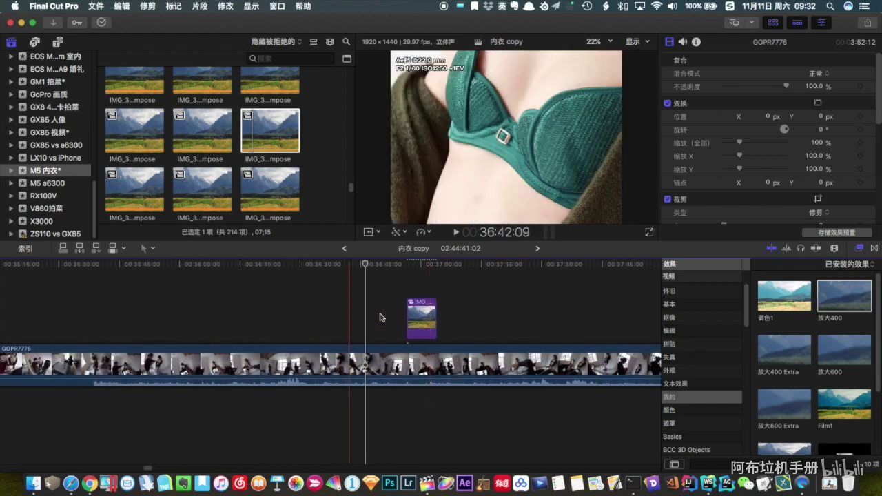
{"action": "left_click", "coordinate": [384, 315]}
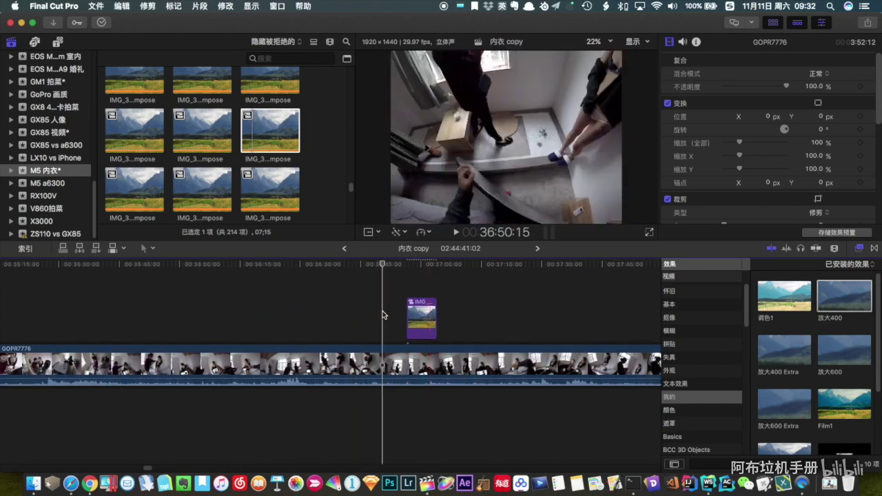
Open the LX10 vs iPhone project and connect the P1010607 and IMG_0924 stills at the playhead.
{"action": "left_click", "coordinate": [56, 158]}
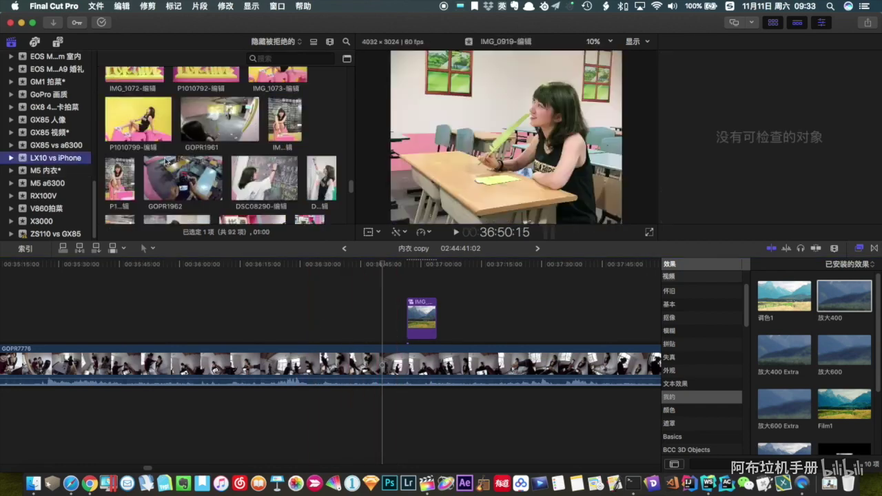
{"action": "double_click", "coordinate": [165, 137]}
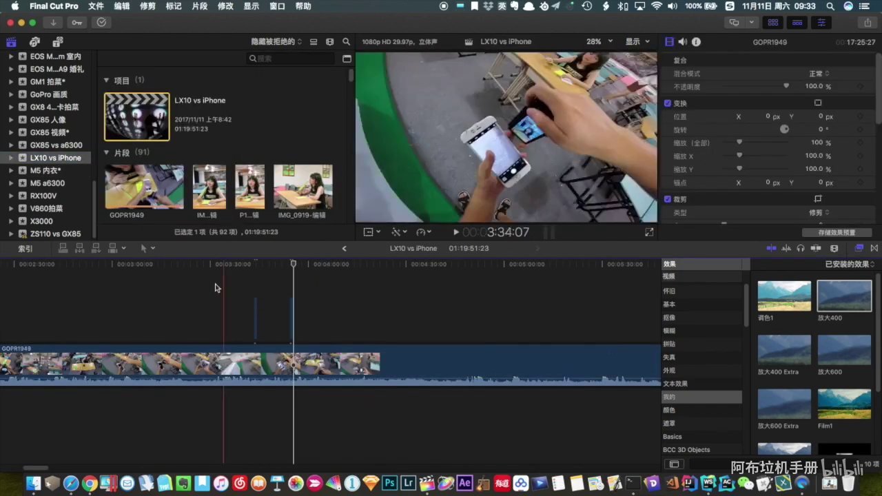
{"action": "left_click_drag", "start_coordinate": [215, 287], "coordinate": [303, 324]}
{"action": "key", "text": "super+equal"}
{"action": "key", "text": "shift+f"}
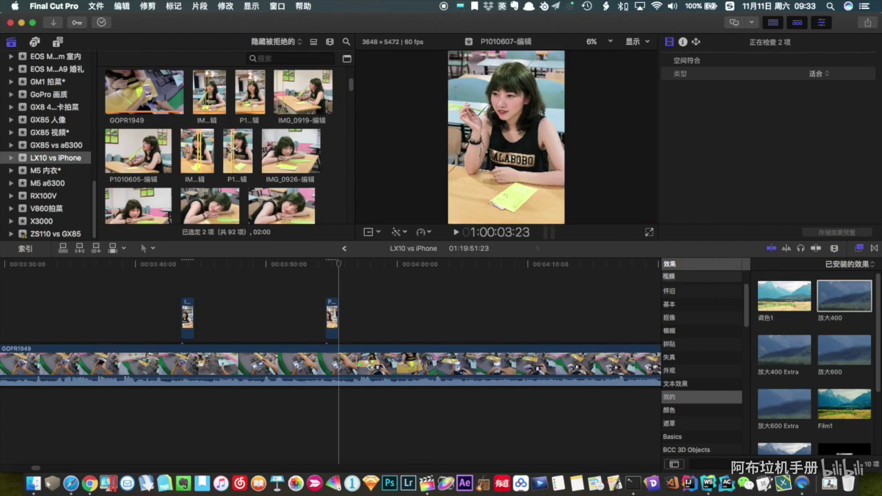
{"action": "key", "text": "q"}
Move the stills later and stack them on two lanes spanning about 5 s above GOPR1949.
{"action": "left_click_drag", "start_coordinate": [352, 317], "coordinate": [437, 318]}
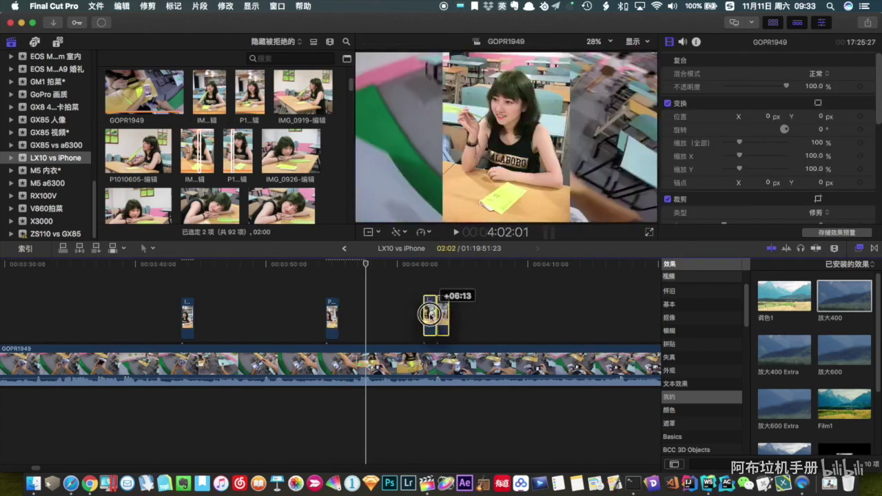
{"action": "scroll", "coordinate": [413, 321], "scroll_direction": "right", "scroll_amount": 5}
{"action": "left_click", "coordinate": [318, 286]}
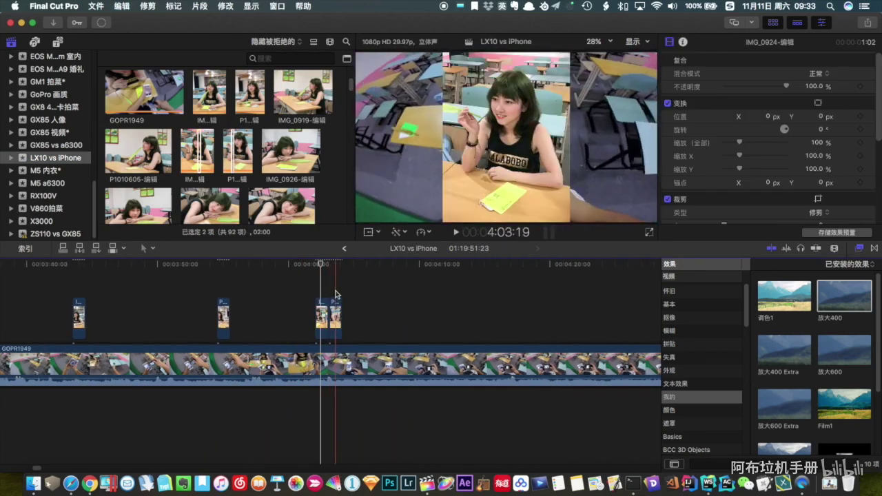
{"action": "left_click_drag", "start_coordinate": [335, 318], "coordinate": [388, 300]}
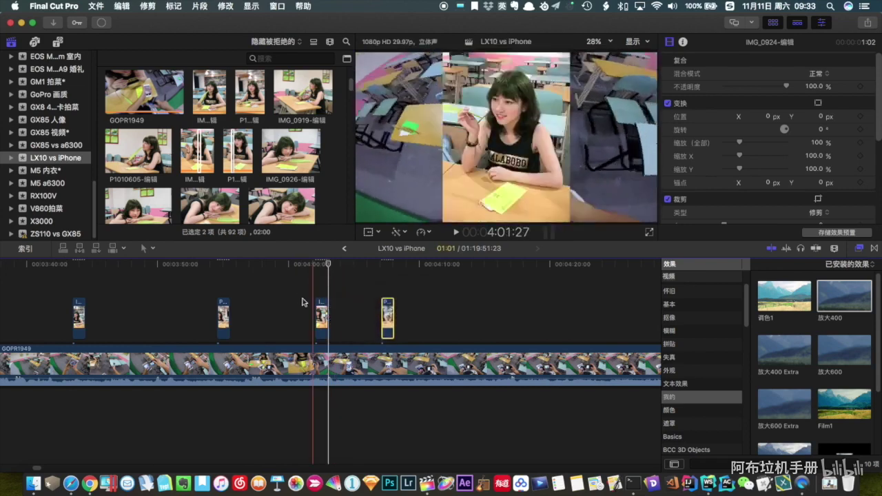
{"action": "scroll", "coordinate": [286, 325], "scroll_direction": "right", "scroll_amount": 2}
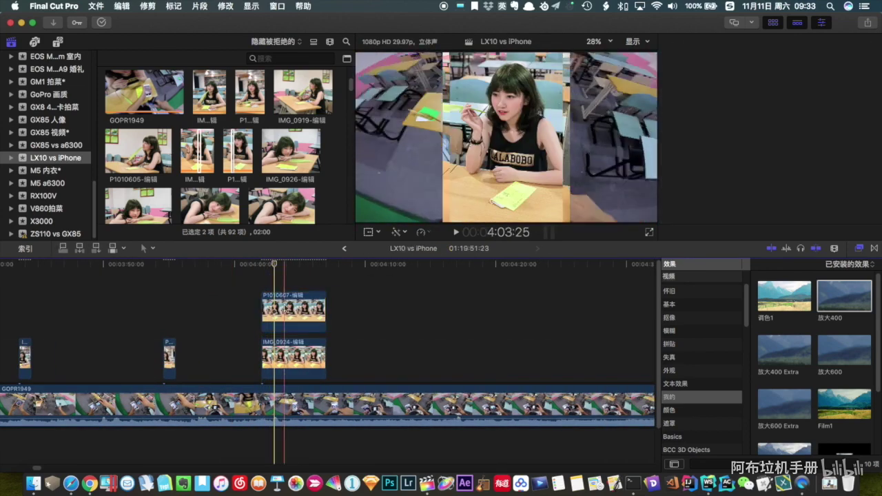
{"action": "left_click", "coordinate": [286, 307]}
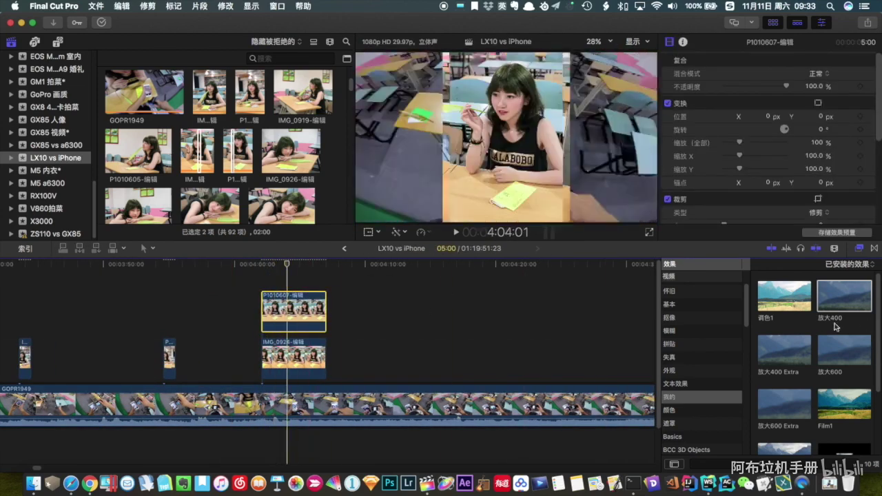
Apply the 放大400 zoom to P1010607 and pan it to frame the face at X 330 px.
{"action": "double_click", "coordinate": [844, 308]}
{"action": "key", "text": "ctrl+v"}
{"action": "left_click", "coordinate": [369, 232]}
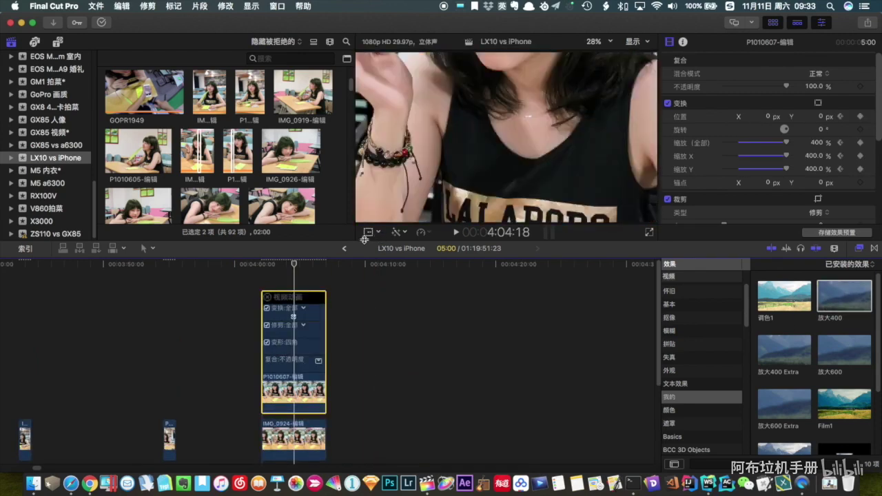
{"action": "left_click_drag", "start_coordinate": [582, 129], "coordinate": [581, 269]}
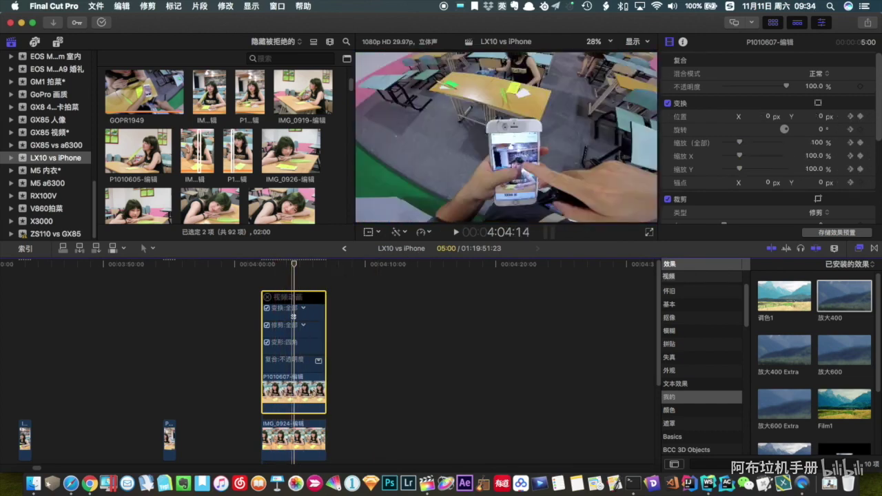
{"action": "left_click", "coordinate": [301, 340]}
{"action": "left_click", "coordinate": [301, 339]}
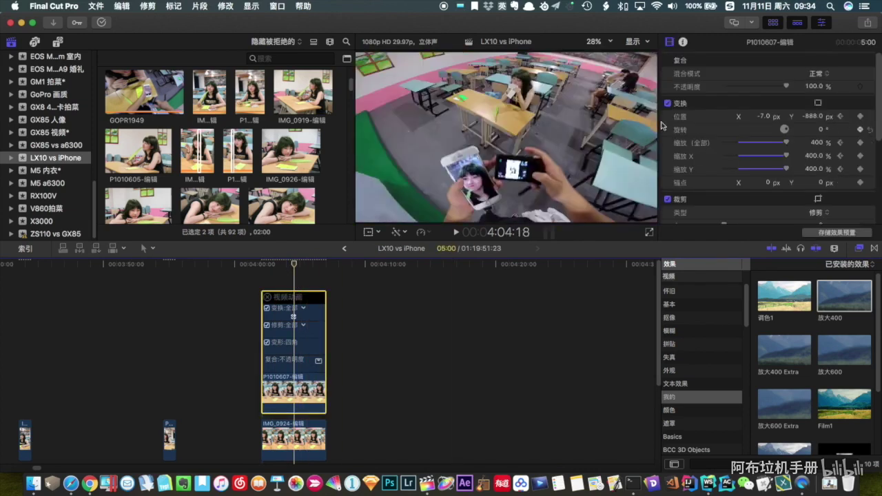
{"action": "left_click_drag", "start_coordinate": [764, 93], "coordinate": [732, 200]}
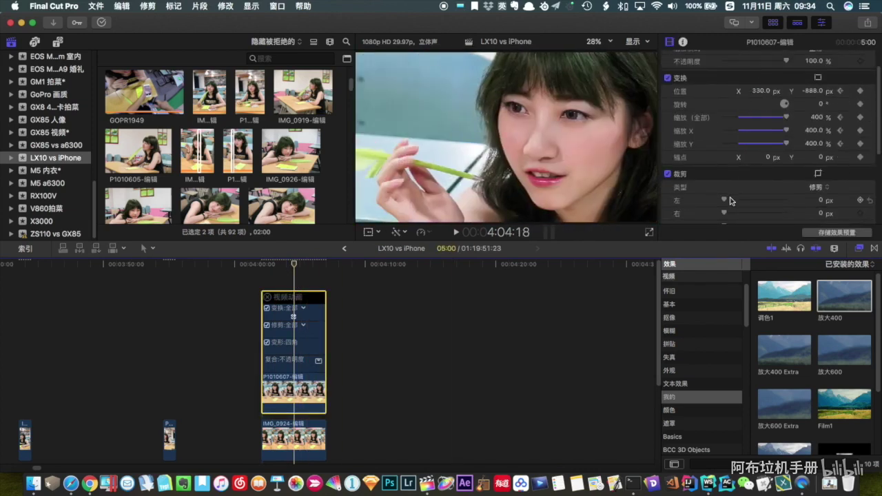
Review the IMG_0924 still, then deselect it and move the playhead to 4:05:25.
{"action": "key", "text": "super+Down"}
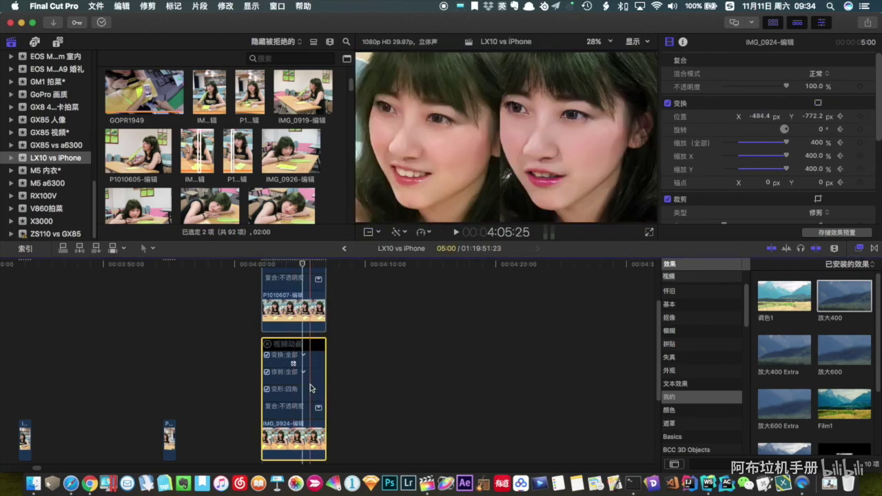
{"action": "scroll", "coordinate": [310, 388], "scroll_direction": "down", "scroll_amount": 2}
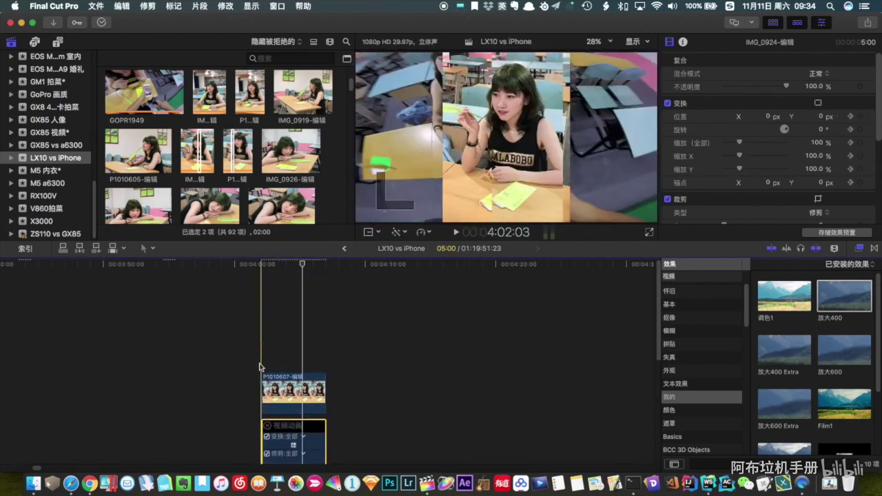
{"action": "scroll", "coordinate": [266, 303], "scroll_direction": "down", "scroll_amount": 5}
{"action": "scroll", "coordinate": [266, 303], "scroll_direction": "up", "scroll_amount": 2}
{"action": "scroll", "coordinate": [267, 331], "scroll_direction": "up", "scroll_amount": 2}
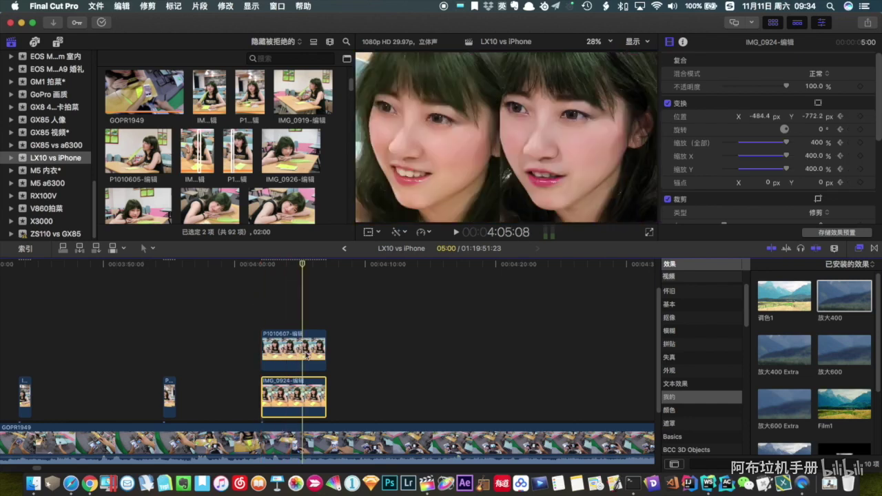
{"action": "left_click", "coordinate": [310, 314]}
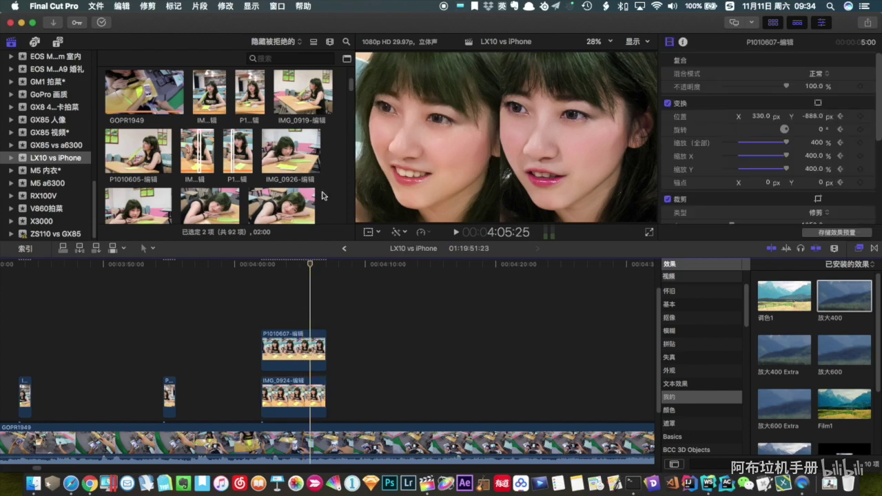
{"action": "scroll", "coordinate": [328, 184], "scroll_direction": "up", "scroll_amount": 5}
Reveal IMG_0918 in Finder and copy the paths of all files in Original Media.
{"action": "left_click", "coordinate": [211, 169]}
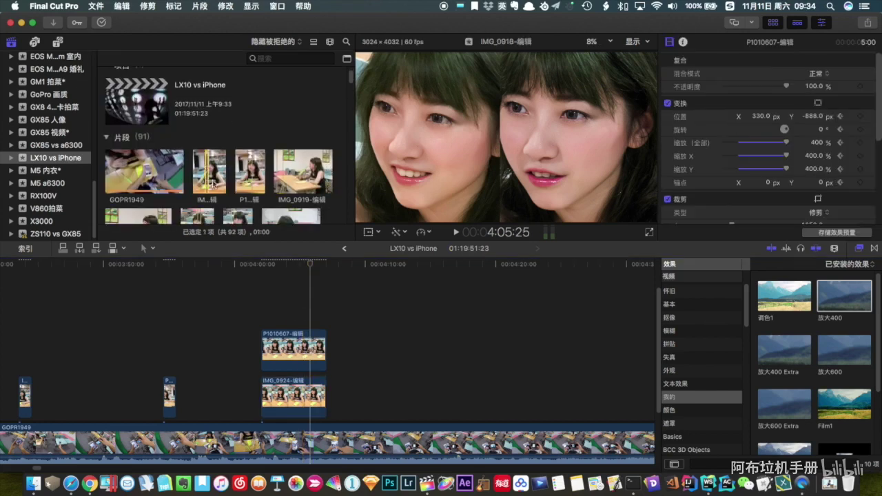
{"action": "right_click", "coordinate": [211, 169]}
{"action": "left_click", "coordinate": [262, 295]}
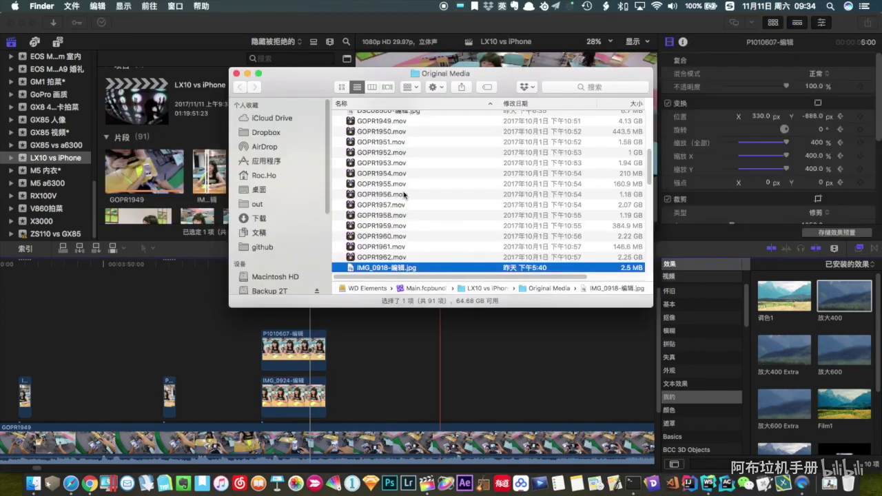
{"action": "key", "text": "super+a"}
{"action": "right_click", "coordinate": [416, 116]}
{"action": "mouse_move", "coordinate": [482, 339]}
{"action": "left_click", "coordinate": [594, 274]}
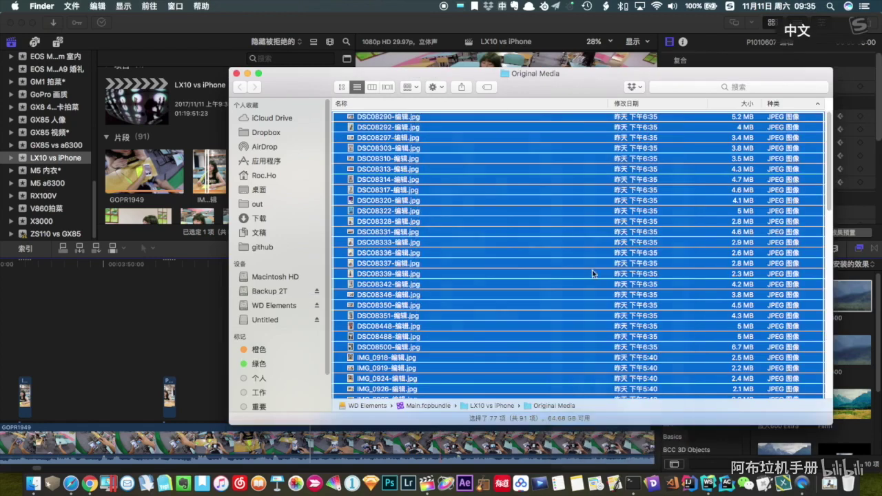
Run prepareZoomPointData.js in WebStorm to generate the zoom-point data.
{"action": "left_click", "coordinate": [706, 486]}
{"action": "double_click", "coordinate": [87, 218]}
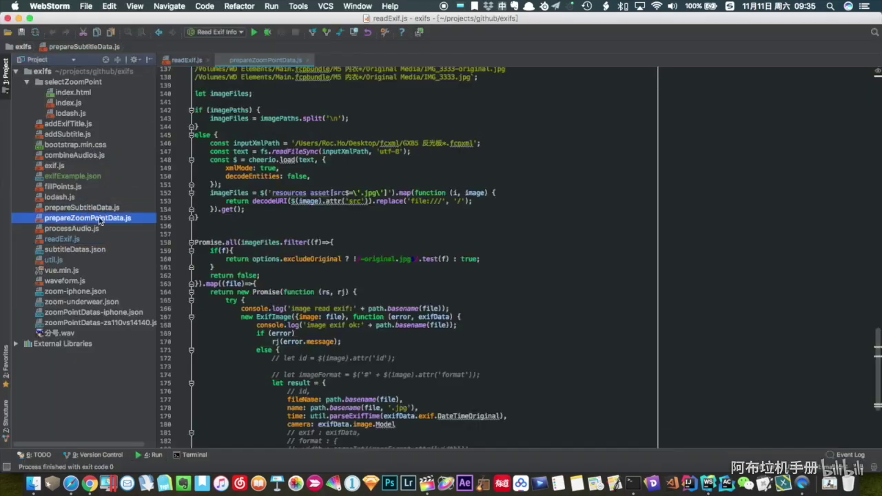
{"action": "key", "text": "ctrl+shift+r"}
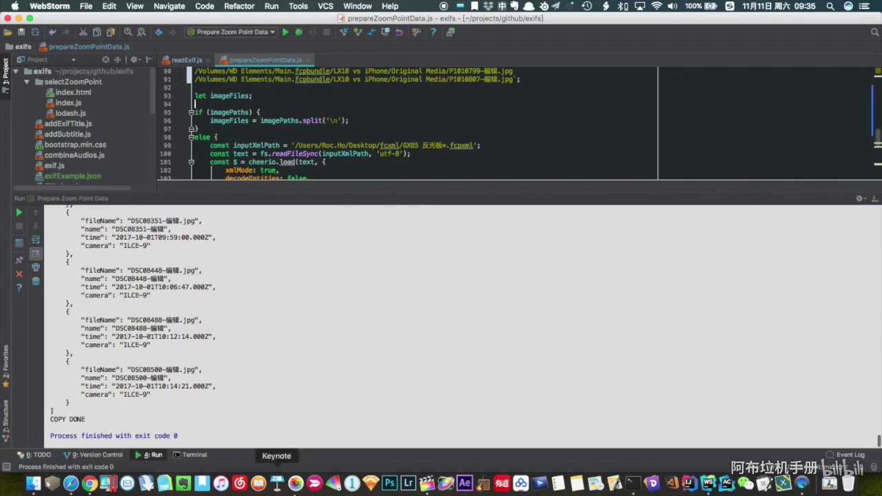
{"action": "left_click", "coordinate": [90, 487]}
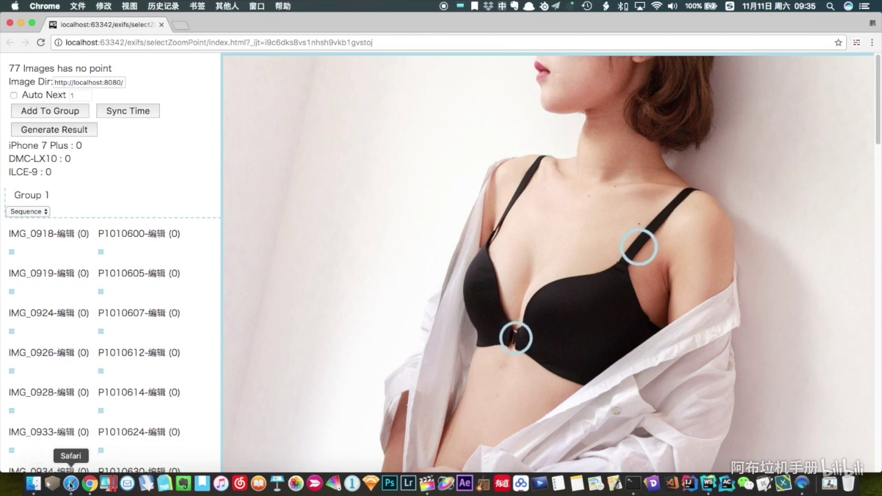
Close the old http-server Terminal window and confirm stopping the server.
{"action": "left_click", "coordinate": [633, 484]}
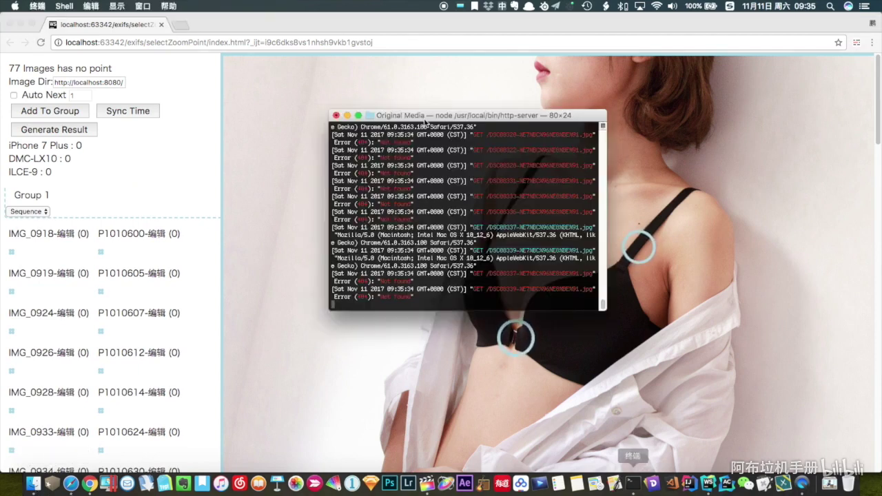
{"action": "left_click", "coordinate": [336, 116]}
{"action": "left_click", "coordinate": [542, 171]}
Open a new Terminal at the Original Media folder through Services.
{"action": "left_click", "coordinate": [33, 483]}
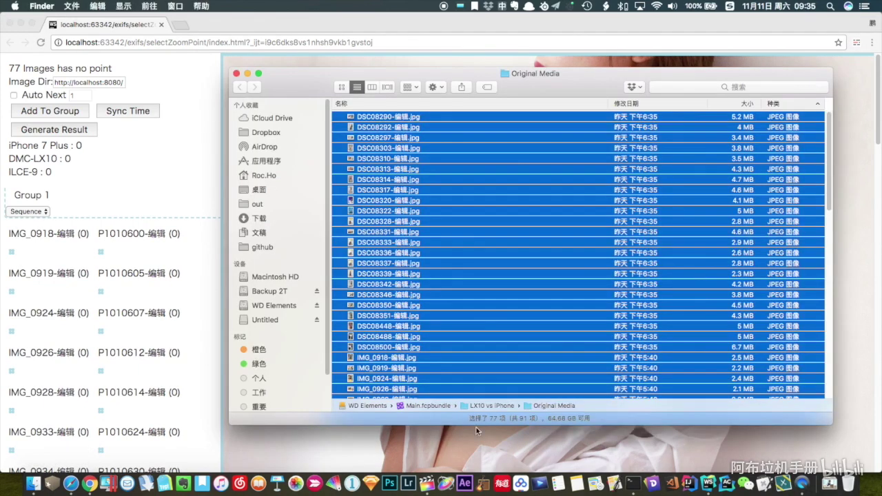
{"action": "right_click", "coordinate": [546, 407]}
{"action": "mouse_move", "coordinate": [600, 457]}
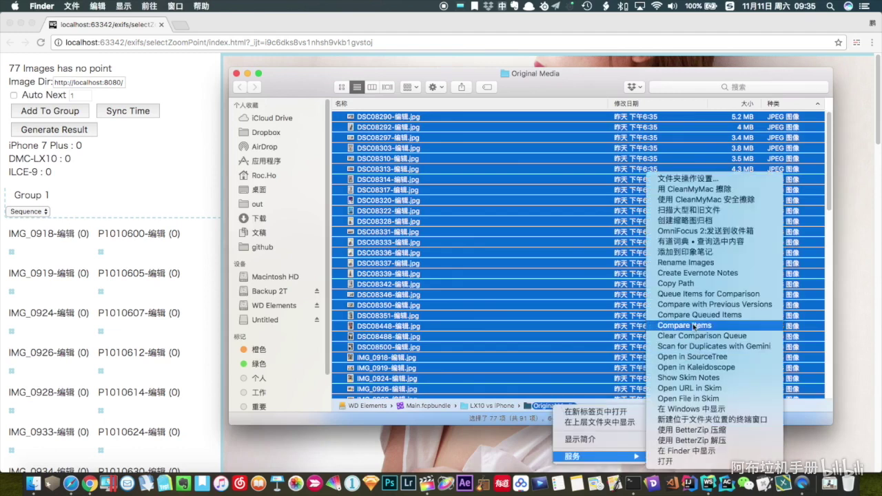
{"action": "left_click", "coordinate": [711, 419]}
Start http-server in the photo folder and select the P1010600 and IMG_0918 photos.
{"action": "type", "text": "http-server"}
{"action": "key", "text": "Return"}
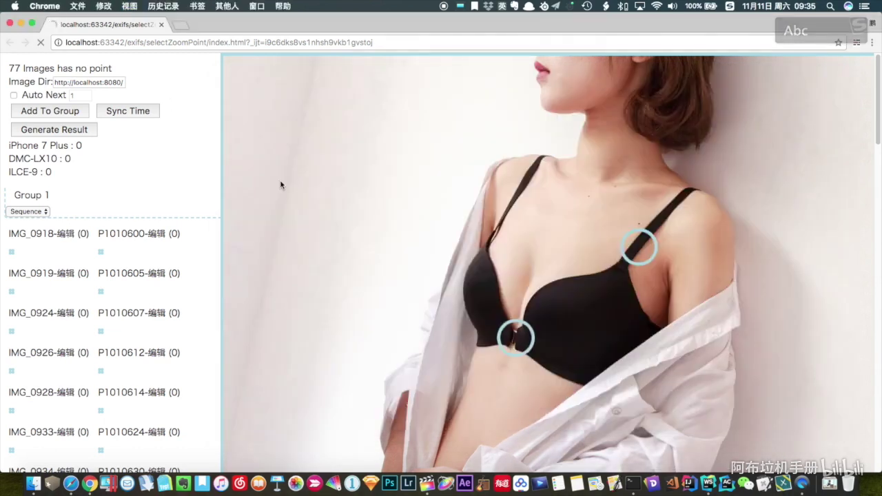
{"action": "left_click", "coordinate": [182, 230]}
{"action": "left_click", "coordinate": [58, 246]}
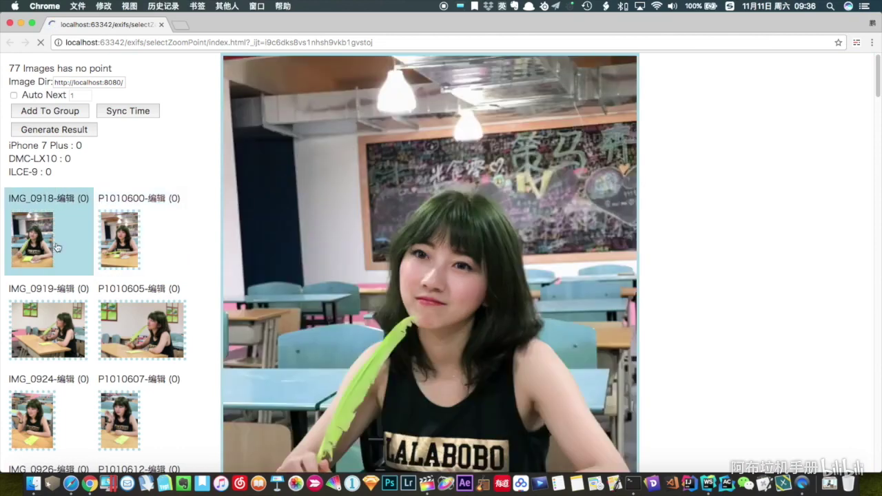
Preview the P1010600, P1010605, P1010607 and IMG_0926 photos at large size.
{"action": "left_click", "coordinate": [124, 246]}
{"action": "left_click", "coordinate": [141, 331]}
{"action": "scroll", "coordinate": [142, 332], "scroll_direction": "down", "scroll_amount": 4}
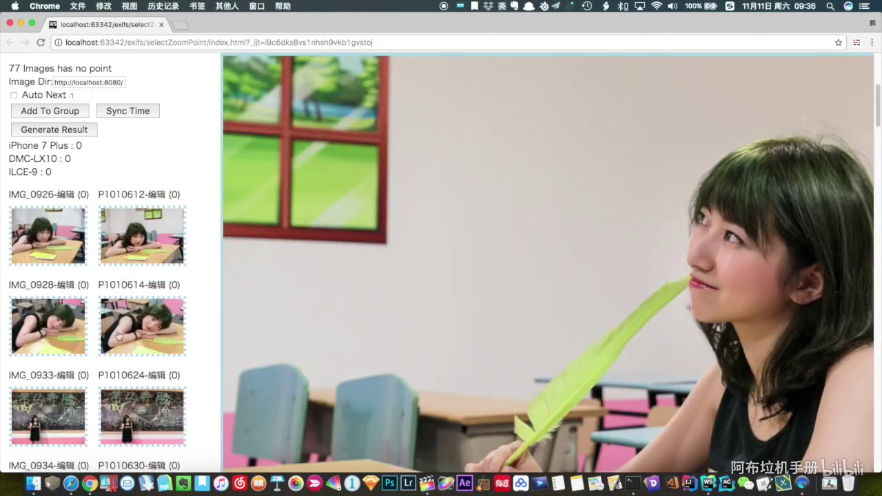
{"action": "scroll", "coordinate": [115, 323], "scroll_direction": "up", "scroll_amount": 4}
{"action": "left_click", "coordinate": [120, 406]}
{"action": "scroll", "coordinate": [120, 407], "scroll_direction": "down", "scroll_amount": 3}
{"action": "scroll", "coordinate": [62, 399], "scroll_direction": "up", "scroll_amount": 1}
{"action": "left_click", "coordinate": [62, 399]}
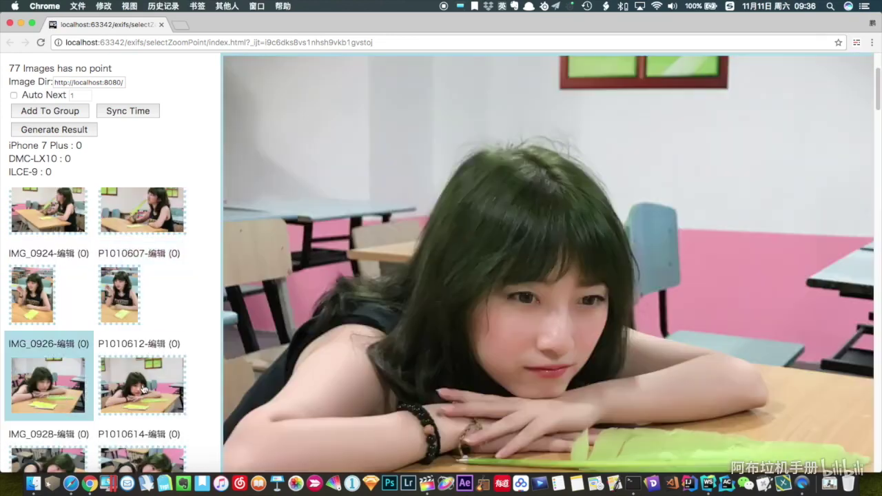
{"action": "scroll", "coordinate": [144, 390], "scroll_direction": "up", "scroll_amount": 3}
Create Groups 1–7, from IMG_0918/P1010600 through the IMG_0928, IMG_0933 and IMG_0934 pairs.
{"action": "left_click", "coordinate": [114, 264]}
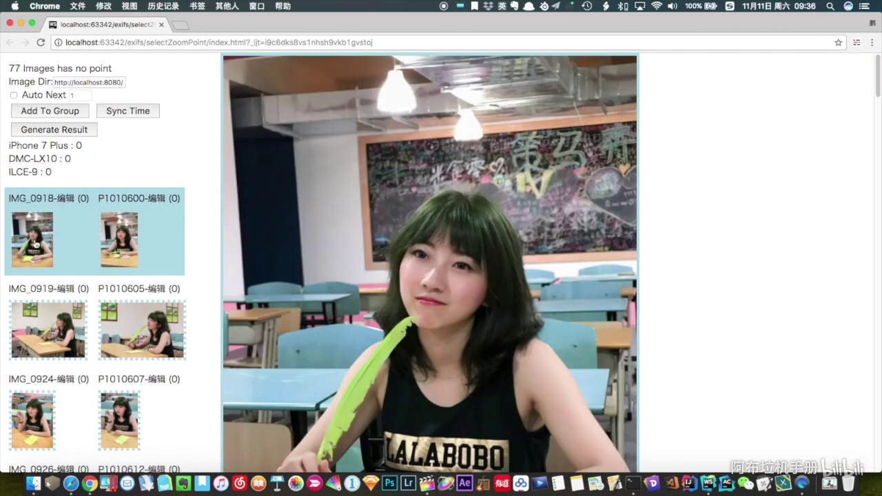
{"action": "left_click", "coordinate": [57, 113]}
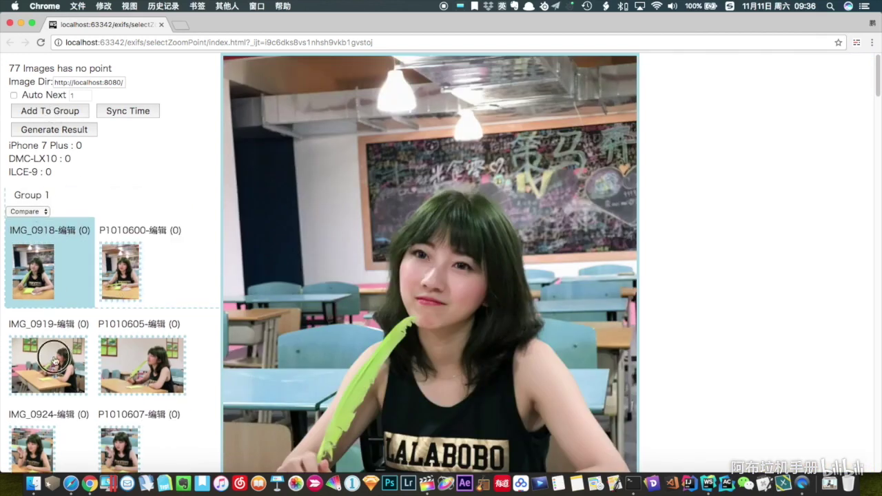
{"action": "left_click", "coordinate": [54, 360]}
{"action": "left_click", "coordinate": [57, 113]}
{"action": "scroll", "coordinate": [96, 345], "scroll_direction": "down", "scroll_amount": 3}
{"action": "left_click", "coordinate": [122, 252]}
{"action": "left_click", "coordinate": [57, 113]}
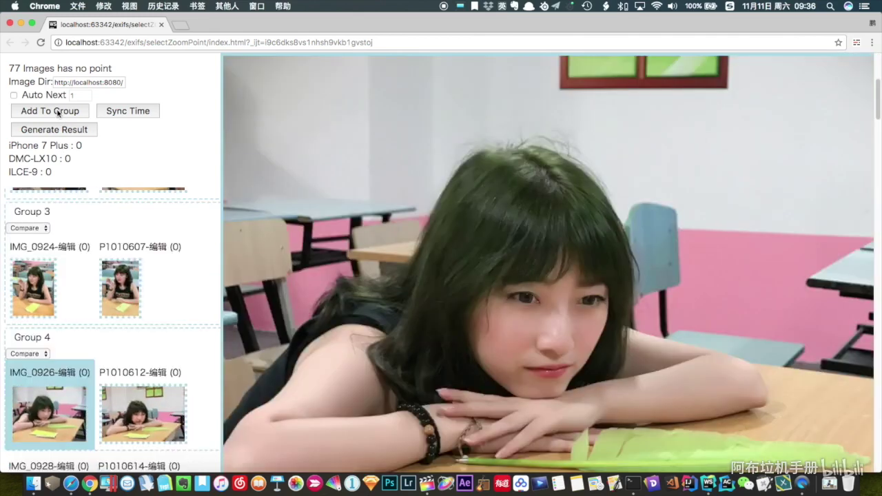
{"action": "scroll", "coordinate": [88, 345], "scroll_direction": "down", "scroll_amount": 3}
{"action": "left_click", "coordinate": [76, 337]}
{"action": "left_click", "coordinate": [57, 113]}
{"action": "scroll", "coordinate": [68, 348], "scroll_direction": "down", "scroll_amount": 3}
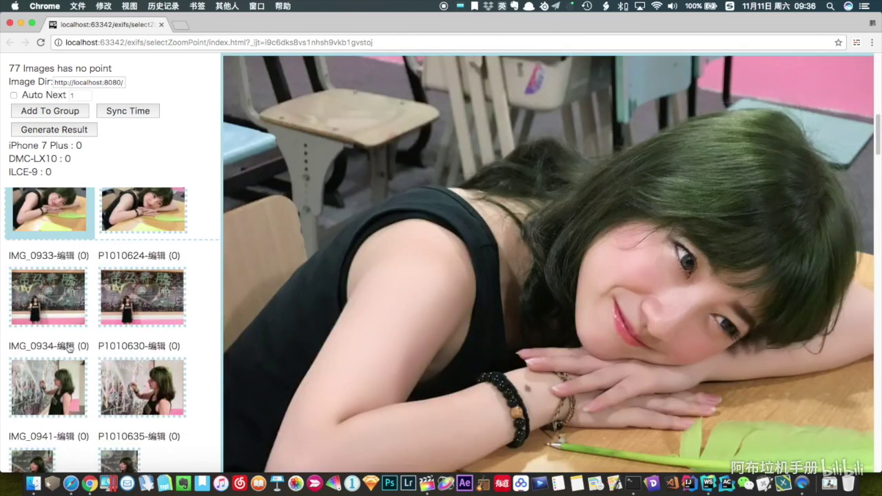
{"action": "left_click", "coordinate": [52, 296]}
{"action": "left_click", "coordinate": [50, 111]}
{"action": "left_click", "coordinate": [48, 407]}
{"action": "left_click", "coordinate": [50, 111]}
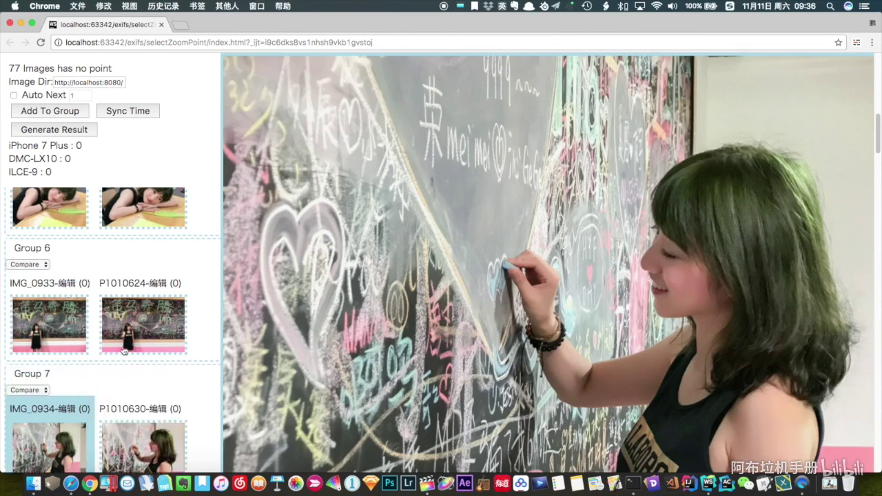
Add the IMG_0941, IMG_0945, IMG_0947, IMG_0958 and IMG_0963 pairs as Groups 8–12.
{"action": "scroll", "coordinate": [124, 350], "scroll_direction": "down", "scroll_amount": 3}
{"action": "left_click", "coordinate": [59, 321]}
{"action": "left_click", "coordinate": [50, 111]}
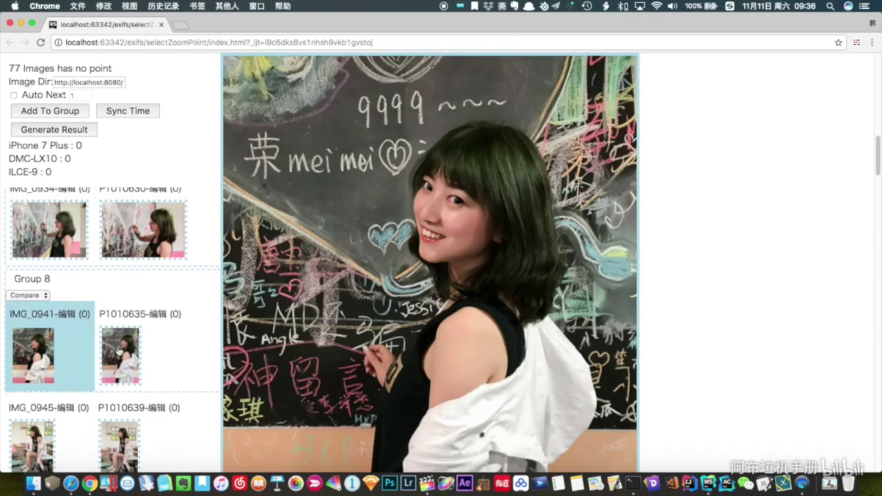
{"action": "scroll", "coordinate": [69, 310], "scroll_direction": "down", "scroll_amount": 1}
{"action": "left_click", "coordinate": [41, 365]}
{"action": "left_click", "coordinate": [55, 114]}
{"action": "left_click", "coordinate": [31, 441]}
{"action": "left_click", "coordinate": [50, 111]}
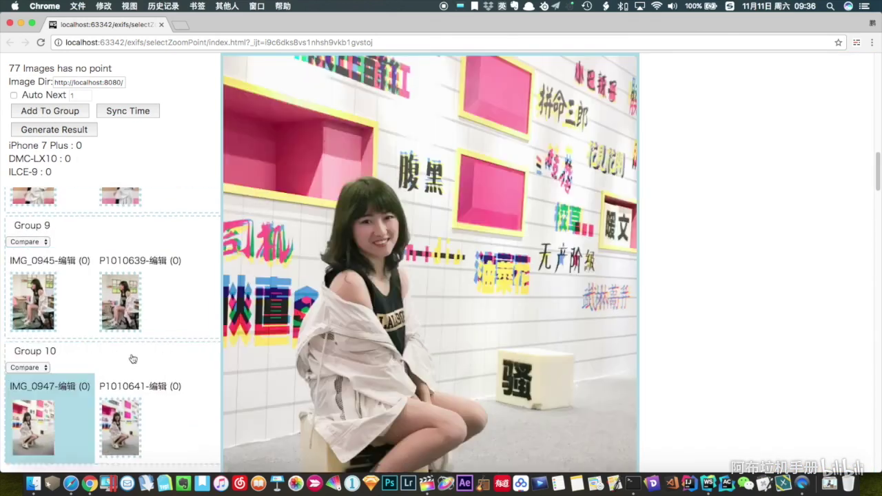
{"action": "scroll", "coordinate": [76, 306], "scroll_direction": "down", "scroll_amount": 5}
{"action": "scroll", "coordinate": [76, 306], "scroll_direction": "up", "scroll_amount": 5}
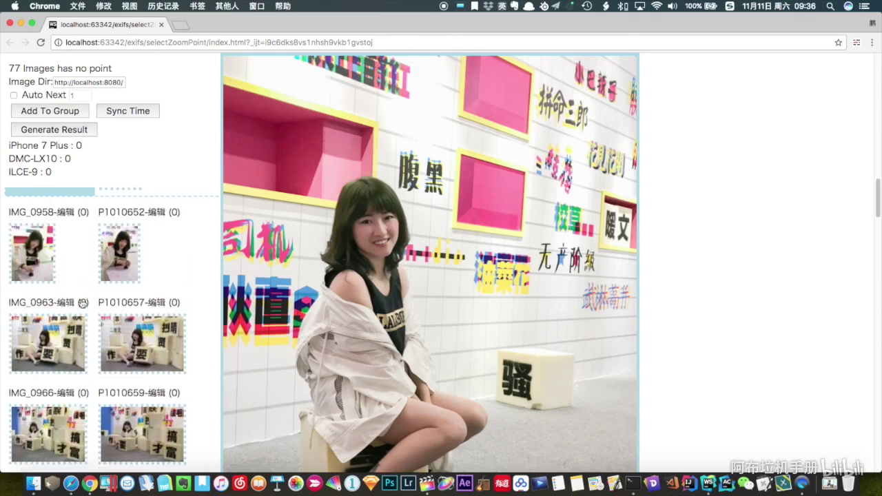
{"action": "left_click", "coordinate": [33, 303]}
{"action": "left_click", "coordinate": [51, 110]}
{"action": "left_click", "coordinate": [146, 414]}
{"action": "left_click", "coordinate": [43, 114]}
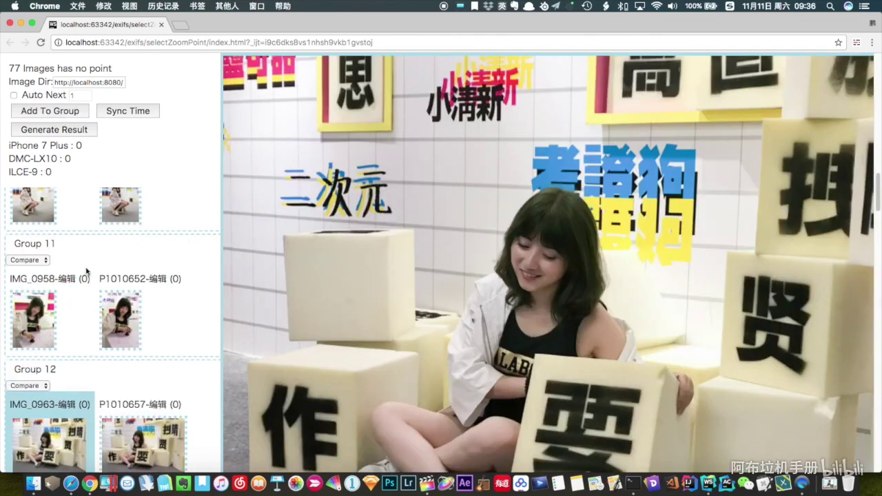
{"action": "scroll", "coordinate": [103, 331], "scroll_direction": "down", "scroll_amount": 10}
{"action": "left_click", "coordinate": [27, 303]}
{"action": "scroll", "coordinate": [130, 377], "scroll_direction": "down", "scroll_amount": 3}
{"action": "scroll", "coordinate": [129, 376], "scroll_direction": "down", "scroll_amount": 5}
{"action": "scroll", "coordinate": [128, 368], "scroll_direction": "up", "scroll_amount": 5}
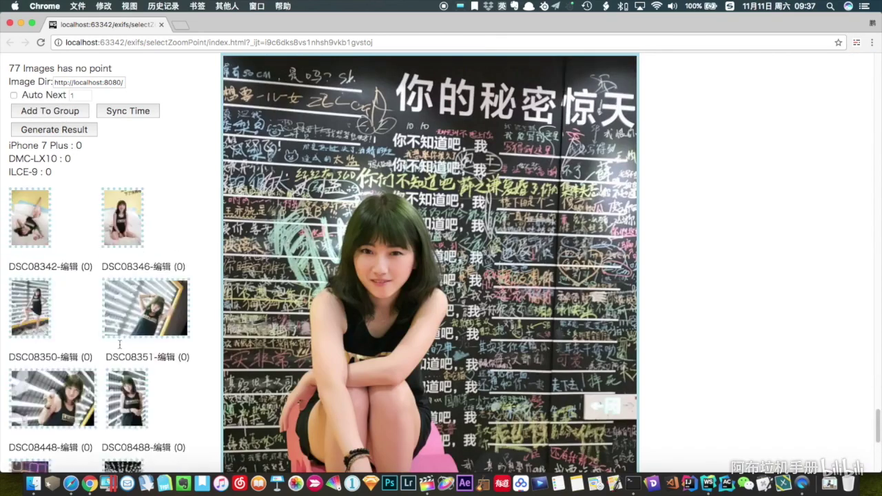
{"action": "scroll", "coordinate": [131, 362], "scroll_direction": "up", "scroll_amount": 10}
{"action": "scroll", "coordinate": [138, 351], "scroll_direction": "up", "scroll_amount": 3}
{"action": "scroll", "coordinate": [145, 341], "scroll_direction": "up", "scroll_amount": 15}
Mark zoom points on IMG_0918, P1010600, IMG_0919's eye and IMG_0926's eye.
{"action": "left_click", "coordinate": [77, 276]}
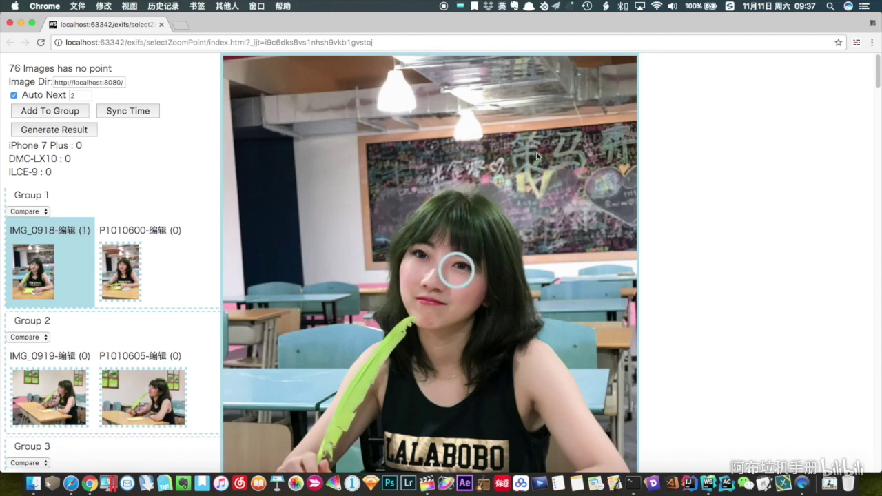
{"action": "left_click", "coordinate": [573, 178]}
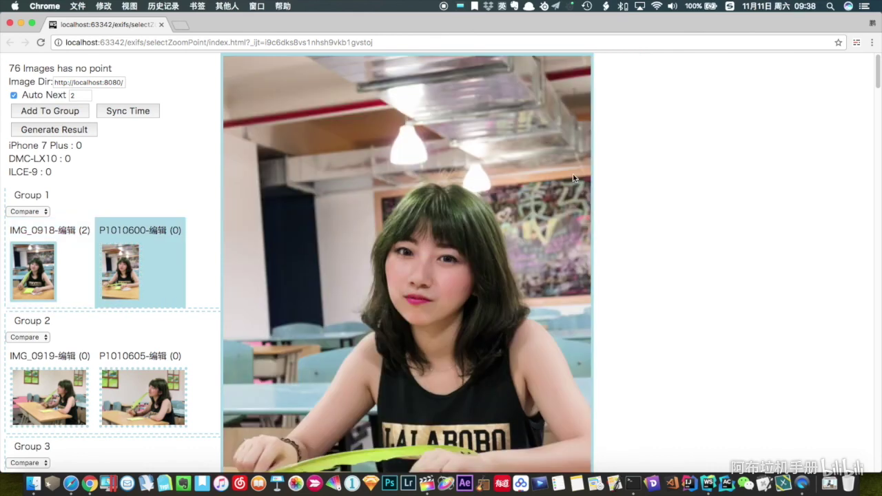
{"action": "left_click", "coordinate": [531, 208]}
{"action": "scroll", "coordinate": [149, 340], "scroll_direction": "down", "scroll_amount": 2}
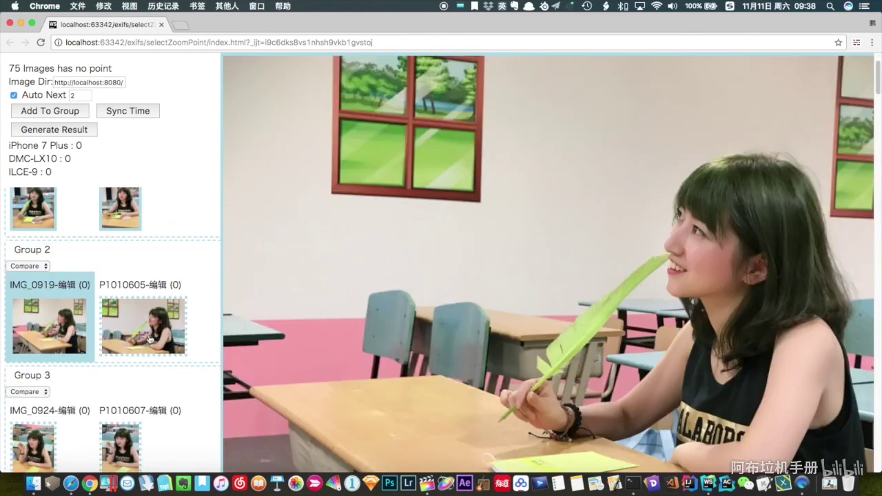
{"action": "left_click", "coordinate": [698, 232]}
{"action": "left_click", "coordinate": [36, 439]}
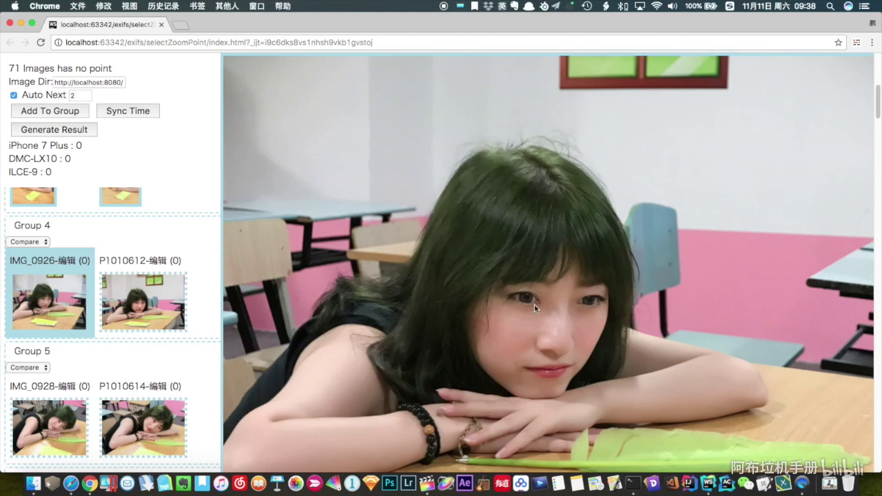
{"action": "left_click", "coordinate": [534, 304]}
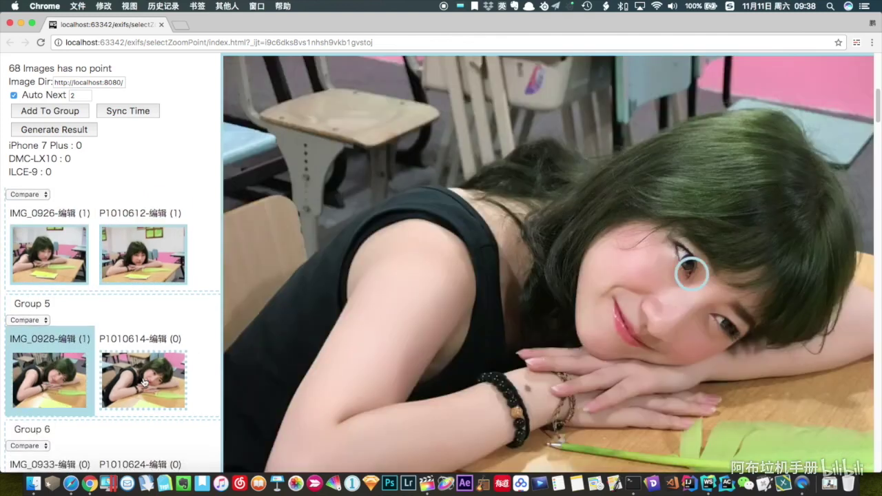
Mark the woman's face in IMG_0933 and P1010624, then point the Group 7 and 8 photos.
{"action": "left_click", "coordinate": [144, 384]}
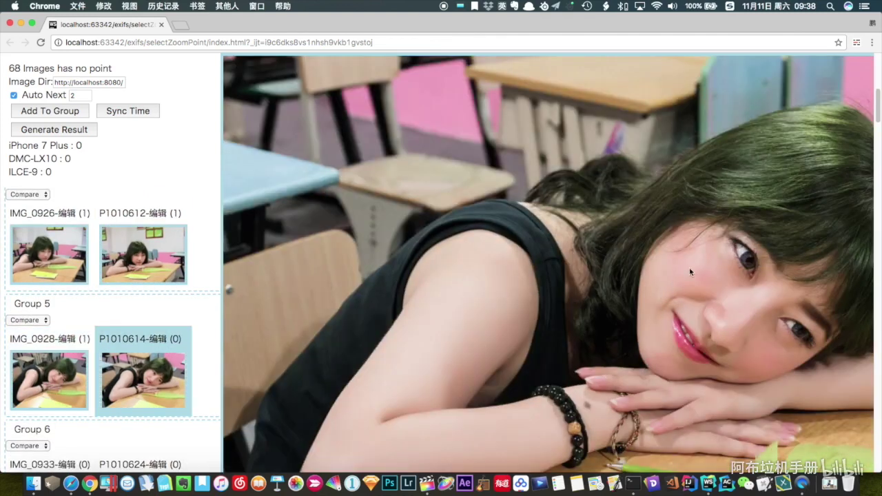
{"action": "left_click", "coordinate": [58, 391]}
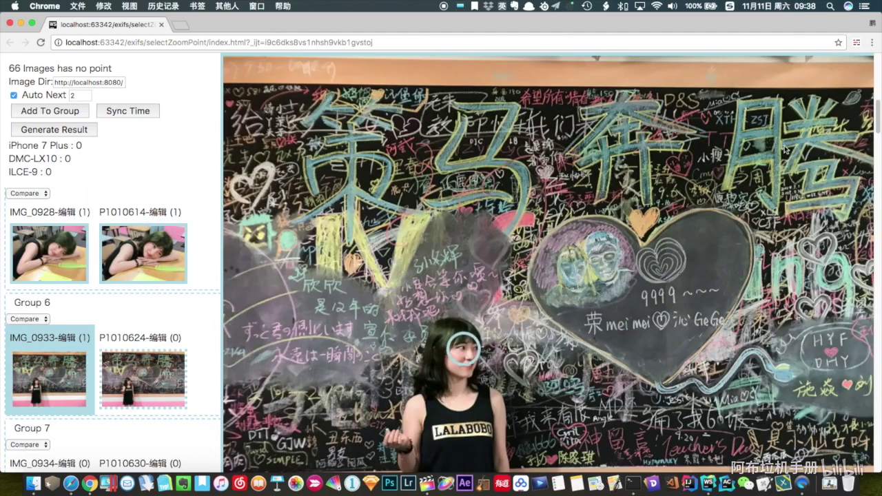
{"action": "left_click", "coordinate": [312, 328]}
{"action": "left_click", "coordinate": [487, 335]}
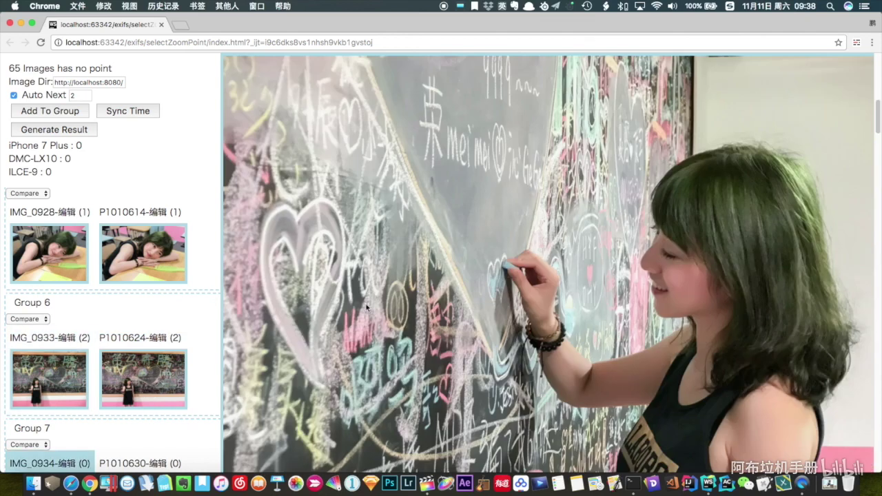
{"action": "scroll", "coordinate": [137, 402], "scroll_direction": "down", "scroll_amount": 5}
{"action": "left_click", "coordinate": [268, 291]}
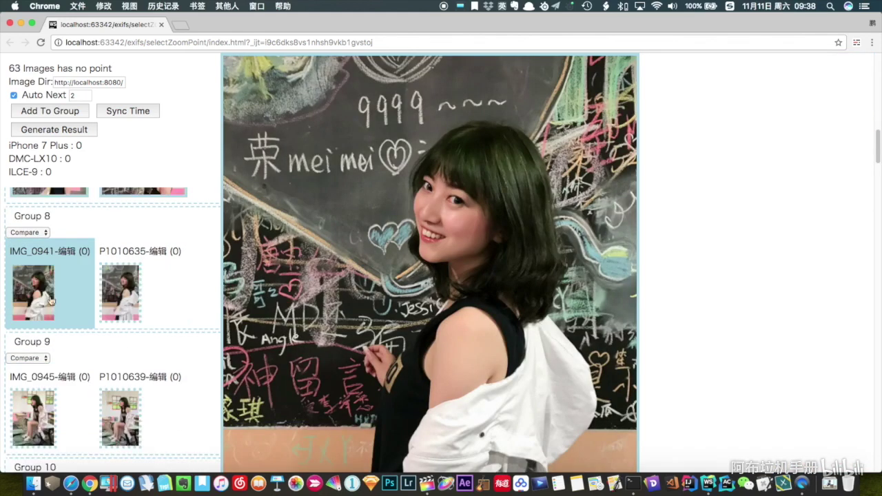
{"action": "left_click", "coordinate": [268, 292]}
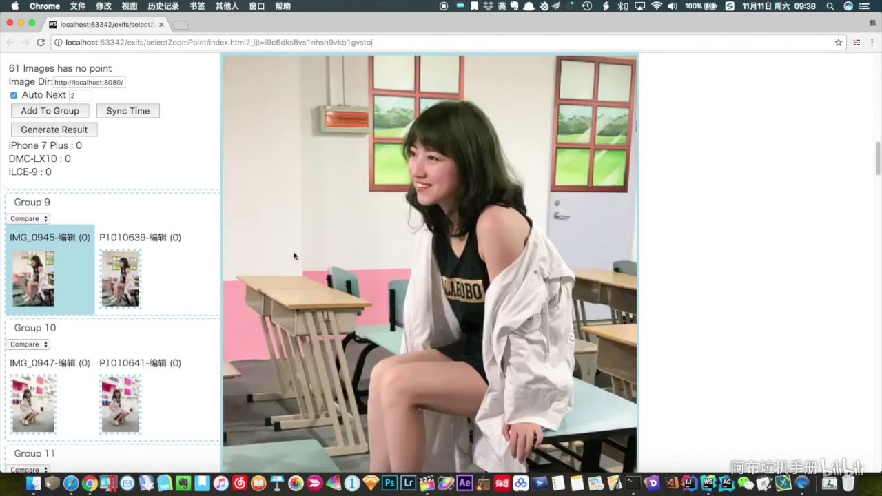
Mark faces on IMG_0945, Groups 9–10, IMG_0958, P1010652, IMG_0966, P1010659, IMG_0969, P1010663 and Group 15.
{"action": "left_click", "coordinate": [435, 160]}
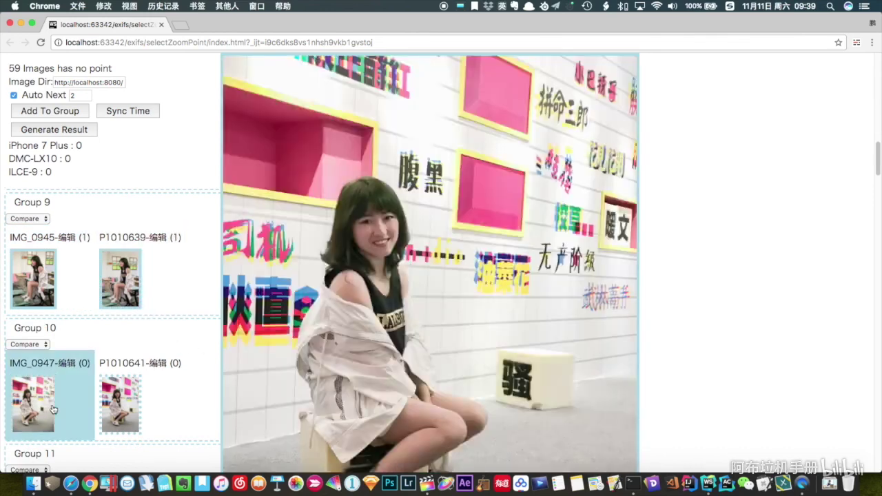
{"action": "left_click", "coordinate": [574, 185]}
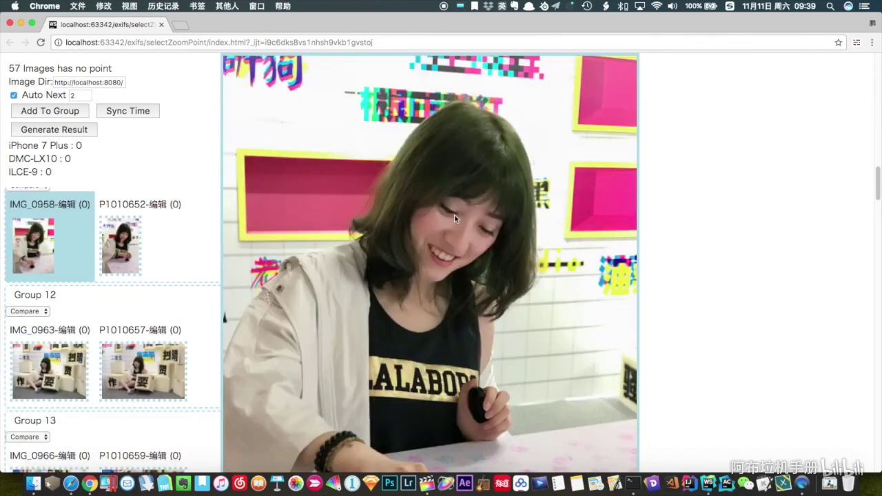
{"action": "left_click", "coordinate": [455, 215]}
{"action": "left_click", "coordinate": [433, 214]}
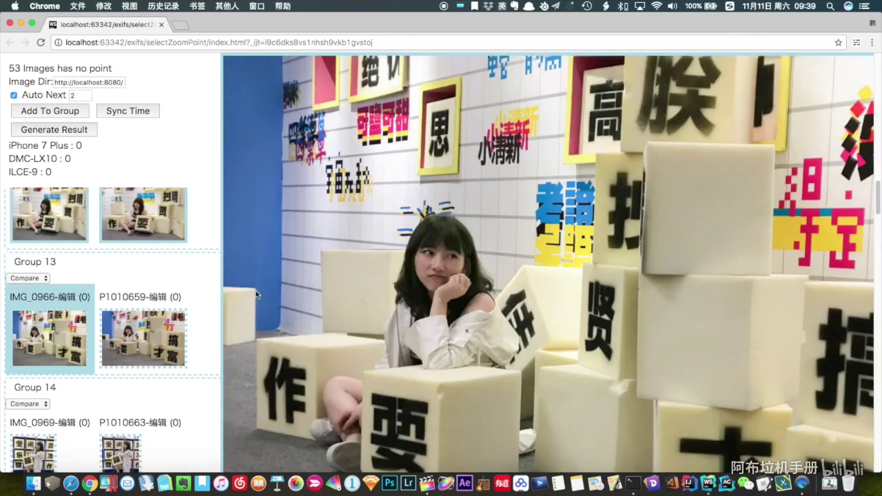
{"action": "left_click", "coordinate": [448, 262]}
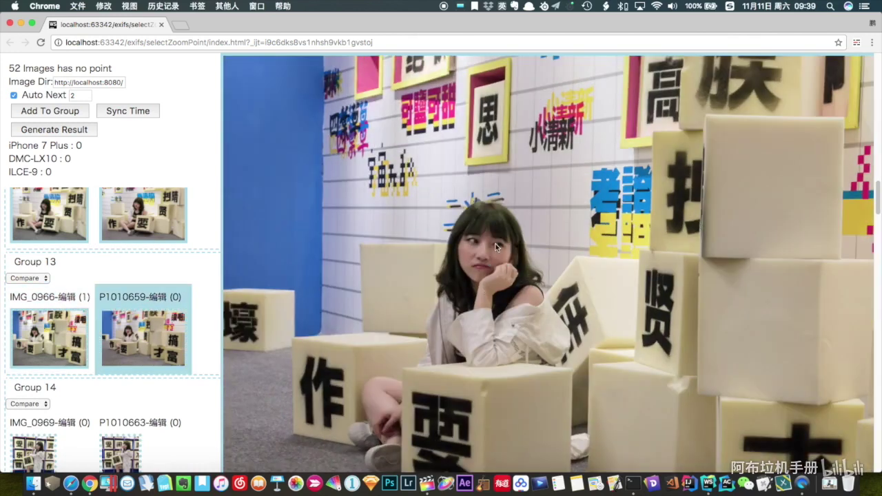
{"action": "left_click", "coordinate": [496, 248]}
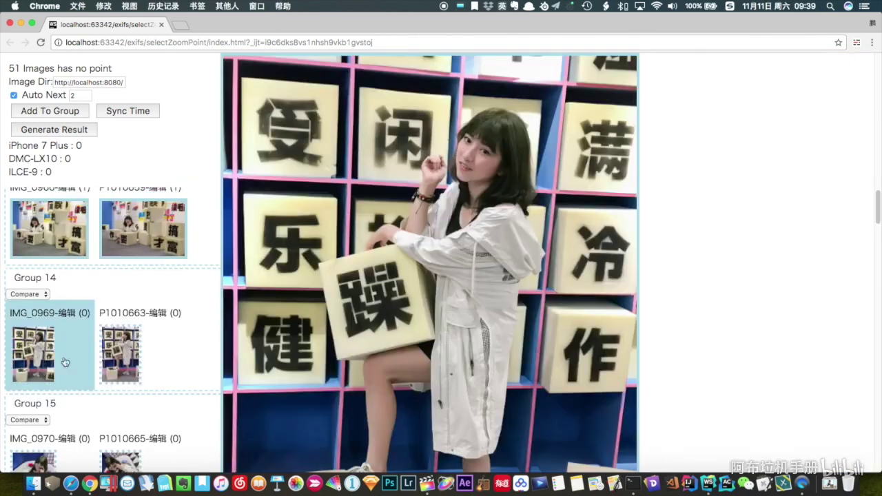
{"action": "left_click", "coordinate": [466, 153]}
{"action": "left_click", "coordinate": [466, 153]}
{"action": "left_click", "coordinate": [451, 420]}
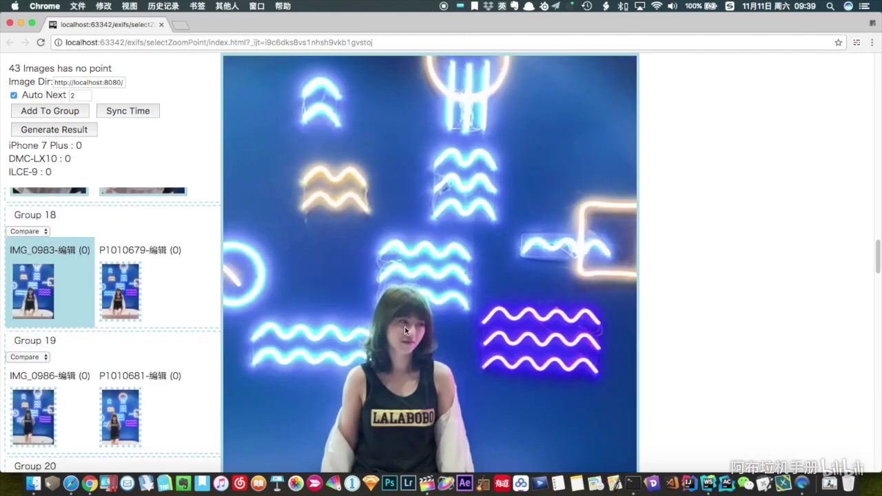
Mark faces on IMG_0983, P1010679, IMG_0986, P1010681, two points on IMG_1003/P1010725, and IMG_1006.
{"action": "left_click", "coordinate": [405, 328]}
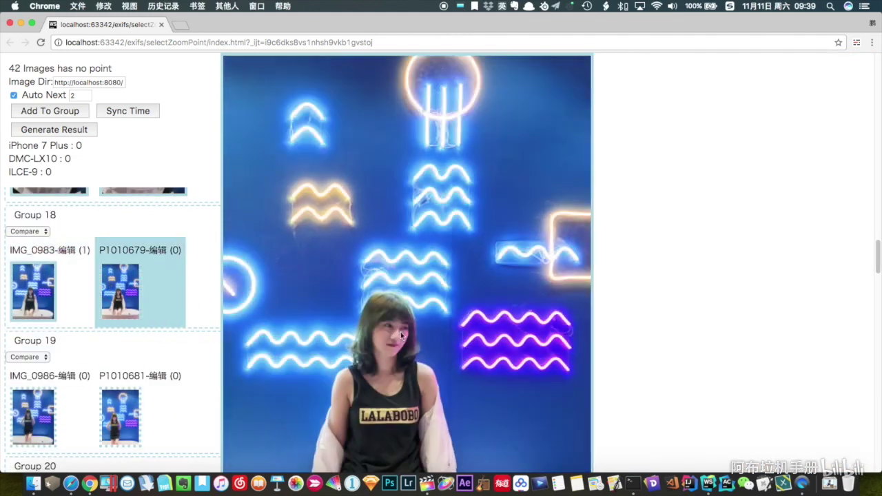
{"action": "left_click", "coordinate": [387, 329]}
{"action": "left_click", "coordinate": [386, 329]}
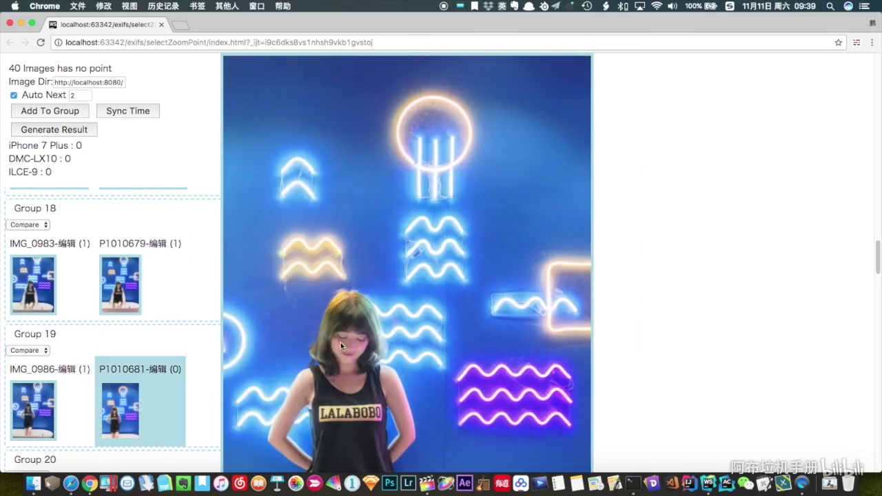
{"action": "left_click", "coordinate": [340, 342]}
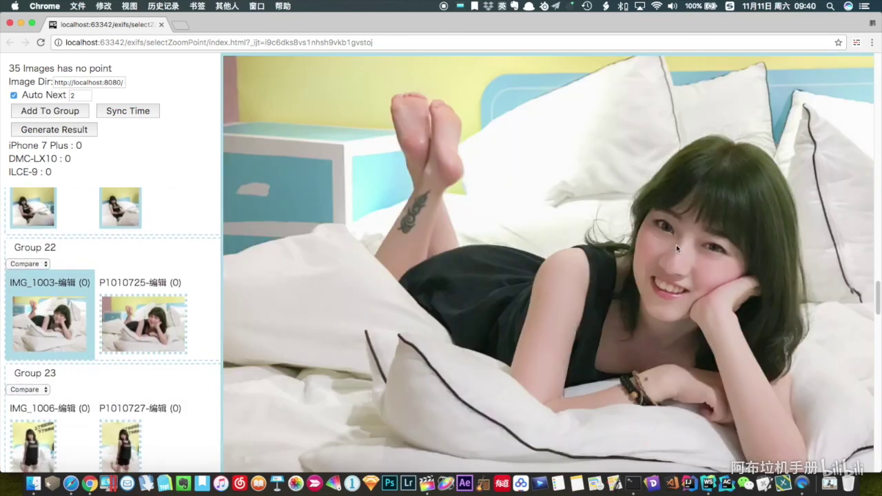
{"action": "left_click", "coordinate": [676, 233]}
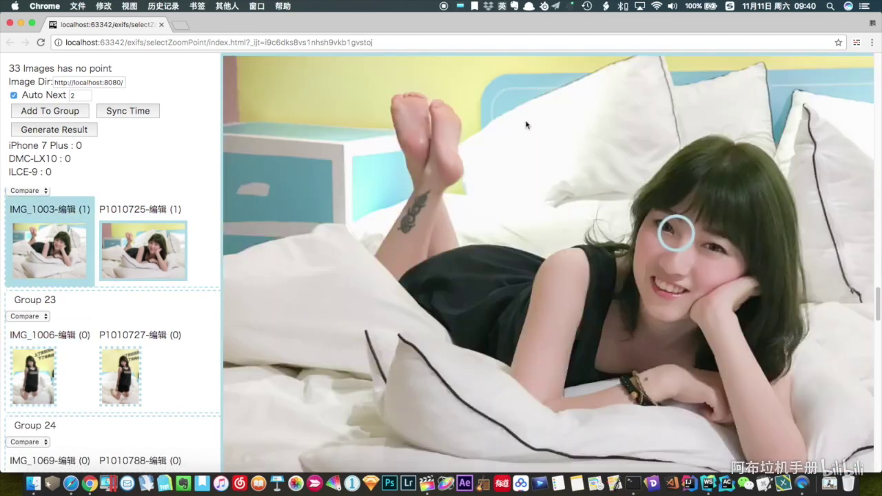
{"action": "left_click", "coordinate": [528, 120]}
{"action": "left_click", "coordinate": [616, 181]}
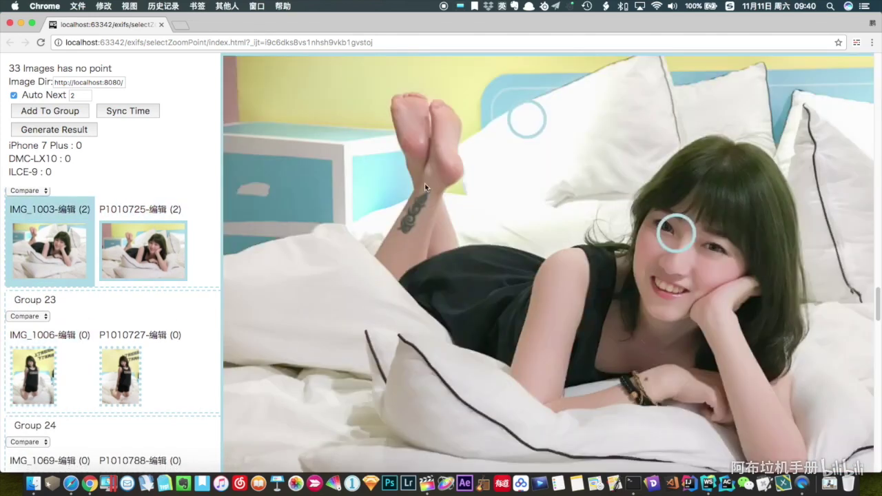
{"action": "scroll", "coordinate": [53, 288], "scroll_direction": "down", "scroll_amount": 1}
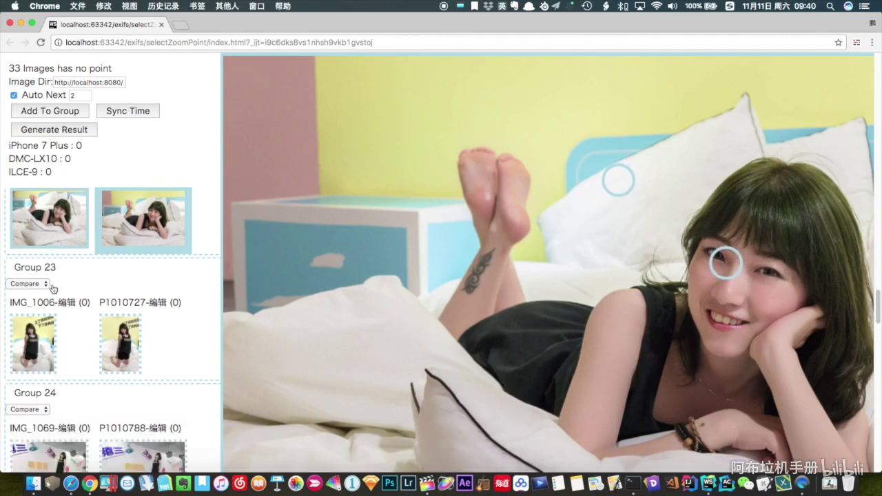
{"action": "left_click", "coordinate": [315, 335]}
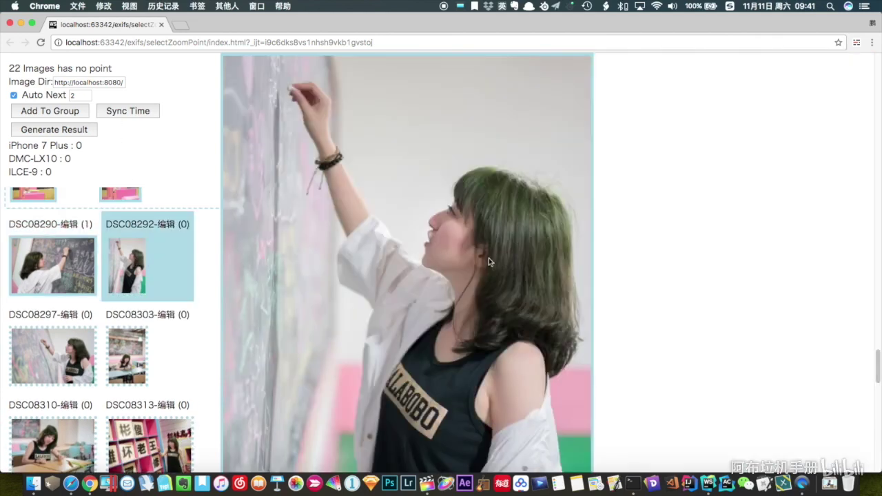
Point DSC08292 and DSC08297, give DSC08310 two points, and finish the remaining photos.
{"action": "left_click", "coordinate": [488, 262]}
{"action": "left_click", "coordinate": [584, 239]}
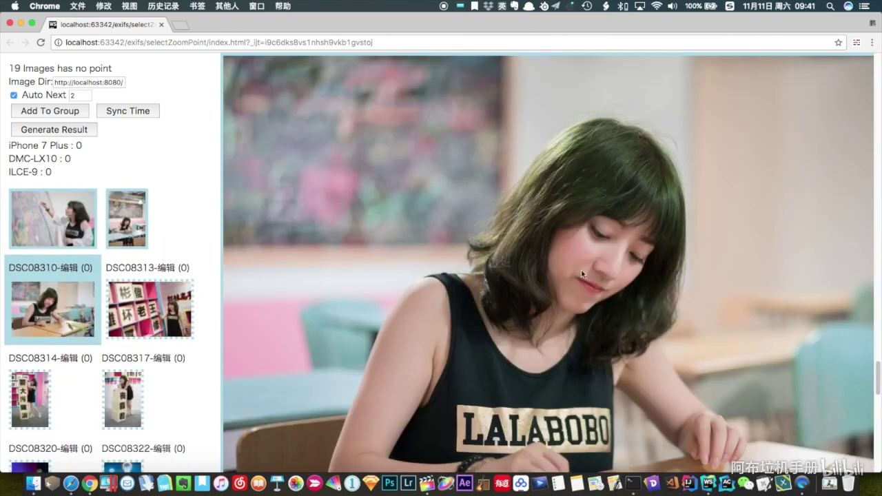
{"action": "left_click", "coordinate": [602, 241]}
{"action": "left_click", "coordinate": [602, 241]}
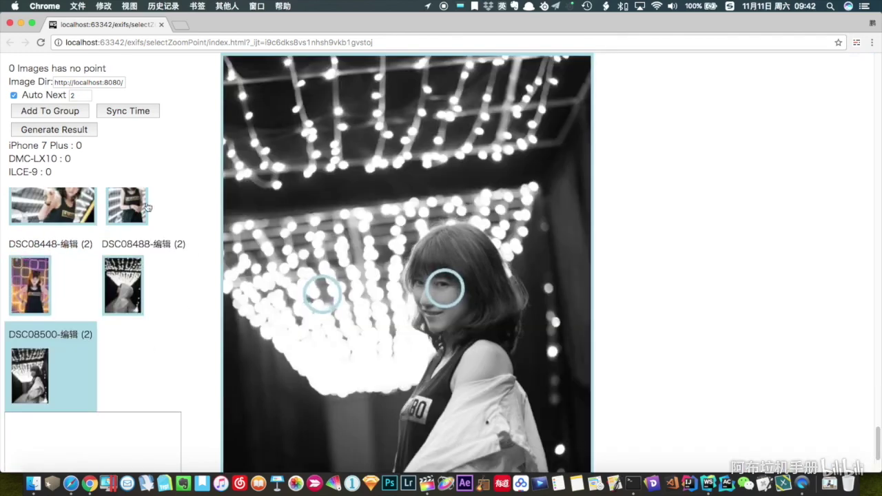
{"action": "left_click", "coordinate": [58, 131]}
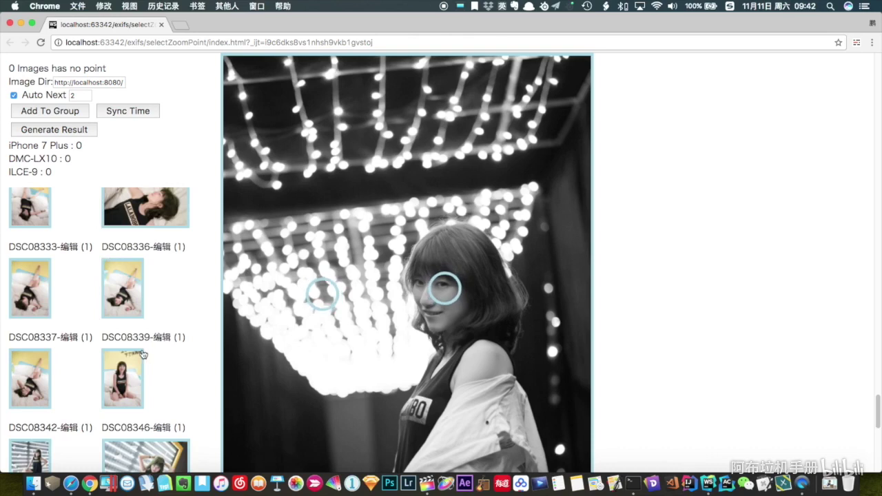
{"action": "scroll", "coordinate": [112, 344], "scroll_direction": "down", "scroll_amount": 5}
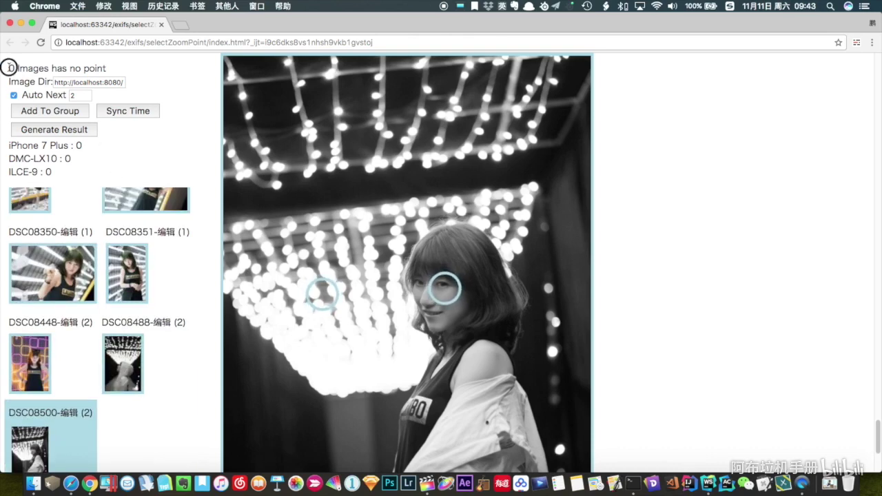
{"action": "left_click_drag", "start_coordinate": [8, 67], "coordinate": [99, 67]}
{"action": "left_click", "coordinate": [71, 70]}
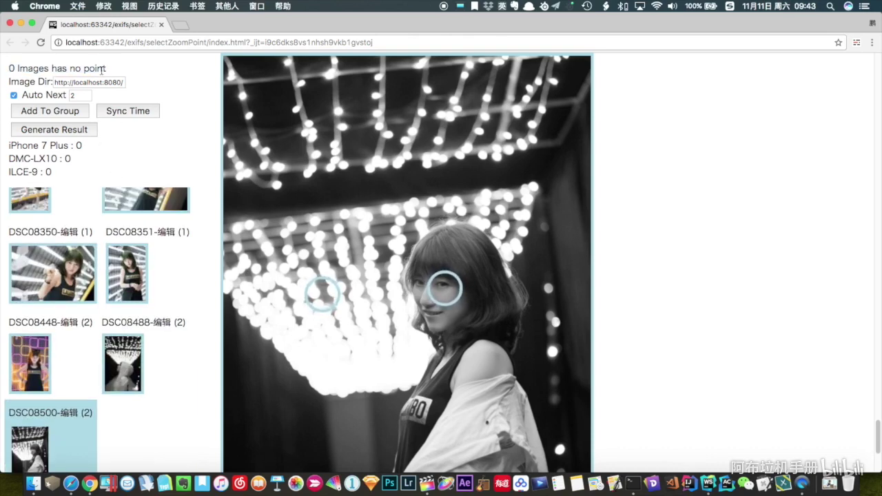
Clear DSC08488's zoom points and place two new ones after reviewing DSC08351 and DSC08448.
{"action": "left_click", "coordinate": [128, 291]}
{"action": "left_click", "coordinate": [125, 348]}
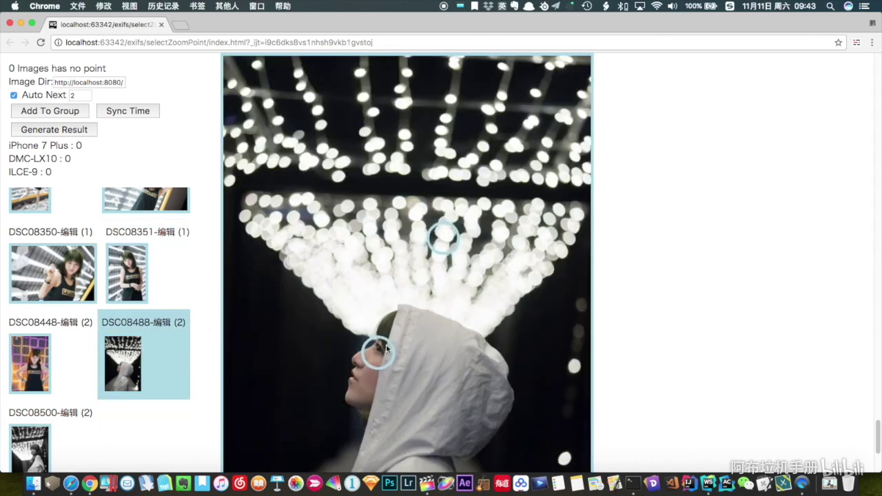
{"action": "left_click", "coordinate": [446, 245]}
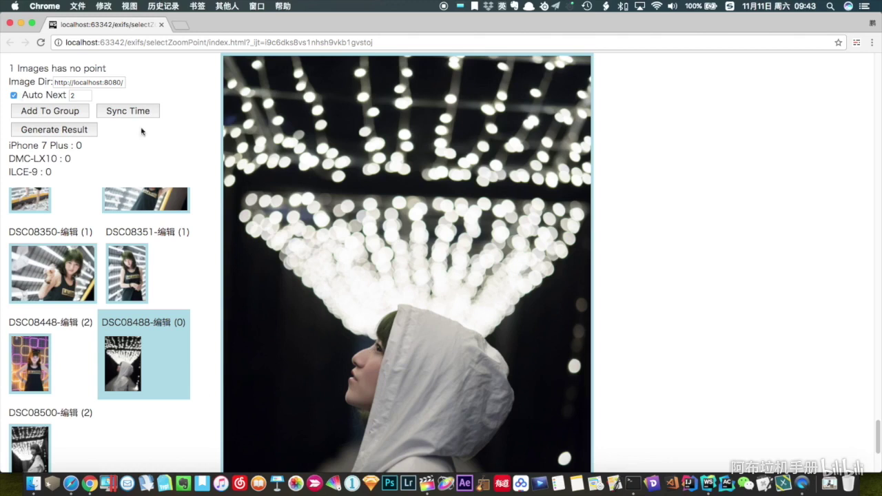
{"action": "left_click", "coordinate": [54, 376]}
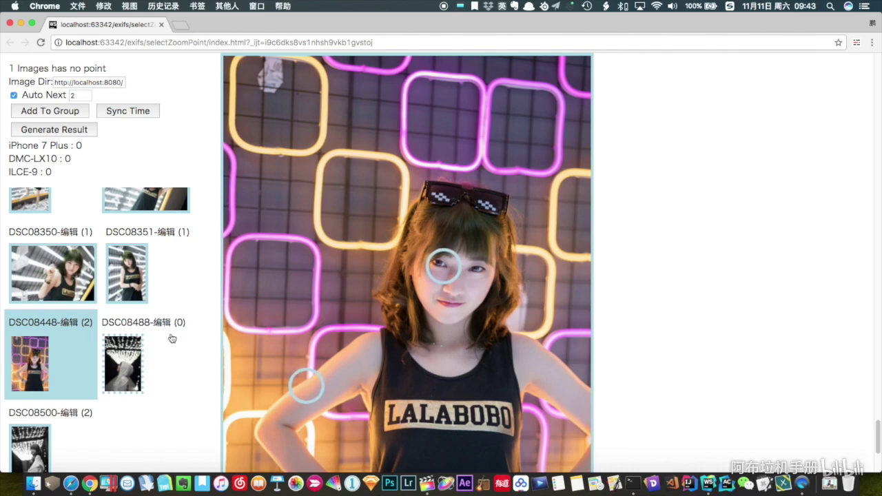
{"action": "left_click", "coordinate": [140, 367]}
{"action": "left_click", "coordinate": [382, 353]}
{"action": "left_click", "coordinate": [462, 237]}
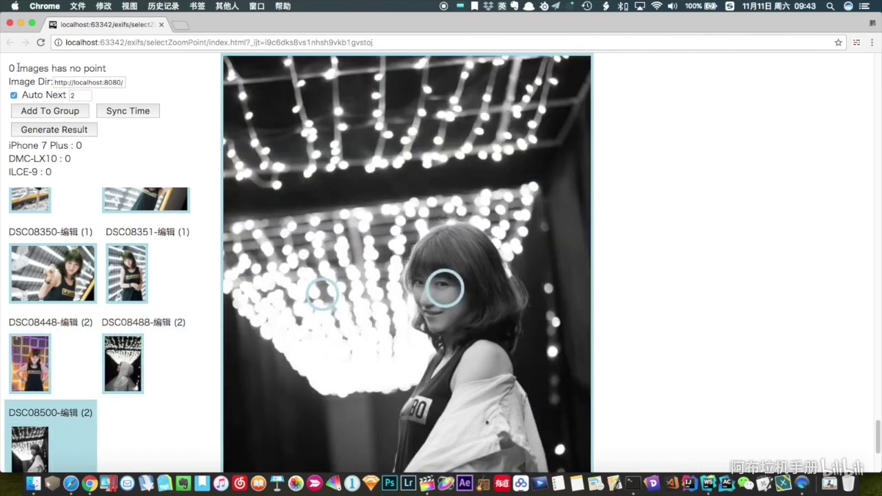
Select and copy the full generated compare-group JSON result, then switch apps from the Dock.
{"action": "scroll", "coordinate": [79, 417], "scroll_direction": "down", "scroll_amount": 3}
{"action": "scroll", "coordinate": [79, 417], "scroll_direction": "down", "scroll_amount": 1}
{"action": "key", "text": "super+a"}
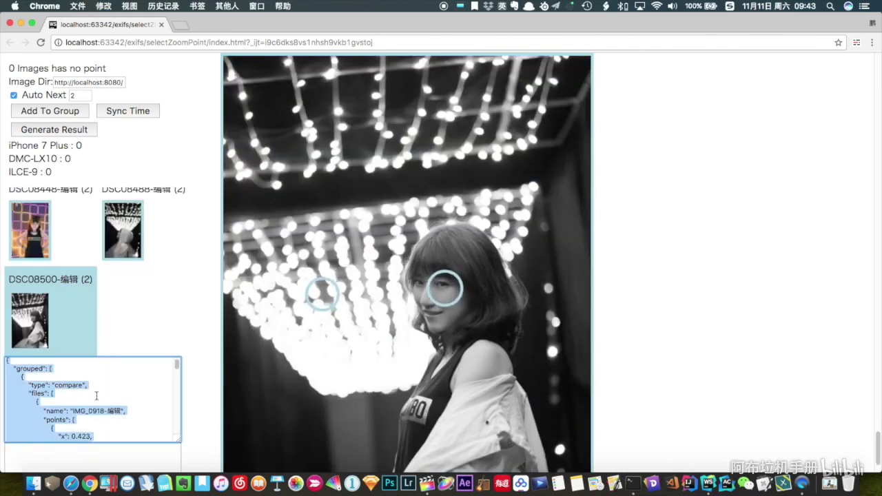
{"action": "left_click", "coordinate": [116, 368]}
{"action": "key", "text": "super+a"}
{"action": "left_click_drag", "start_coordinate": [177, 364], "coordinate": [177, 393]}
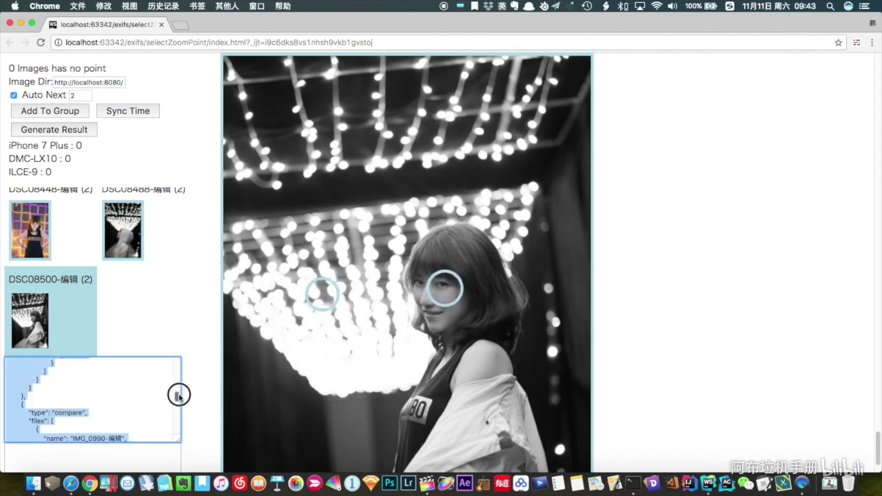
{"action": "left_click", "coordinate": [427, 490]}
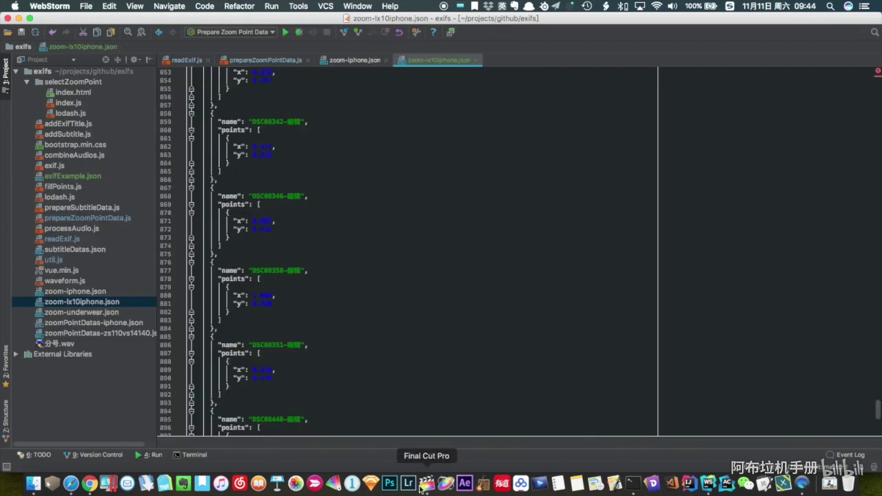
Close zoom-iphone.json, paste 'LX10 vs iPhone' into readExif.js's project path, and run 'Read Exif info'.
{"action": "left_click", "coordinate": [427, 484]}
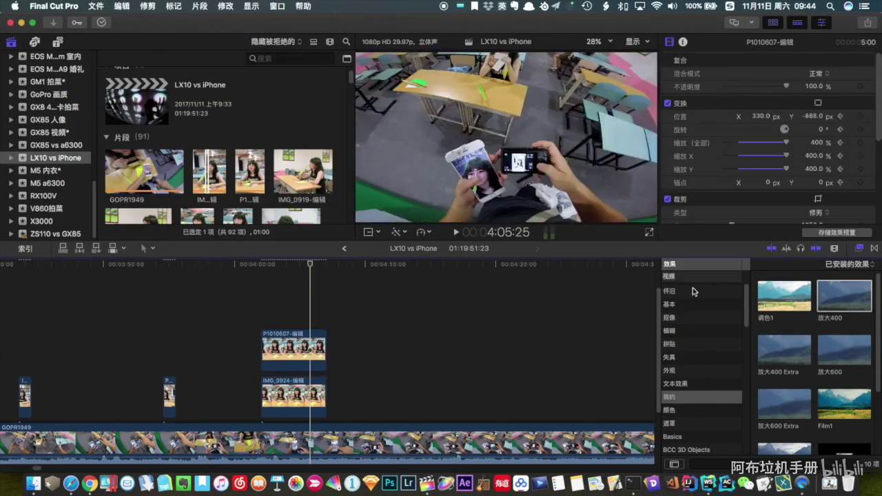
{"action": "left_click", "coordinate": [96, 5]}
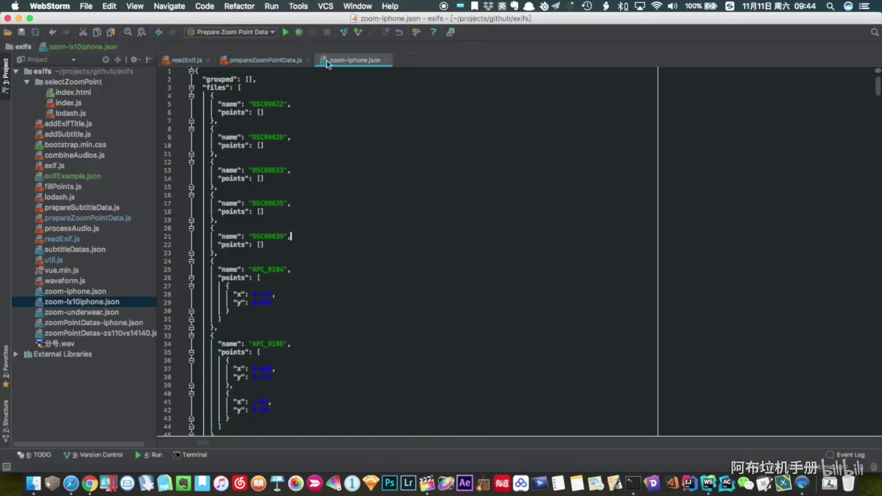
{"action": "left_click", "coordinate": [284, 61]}
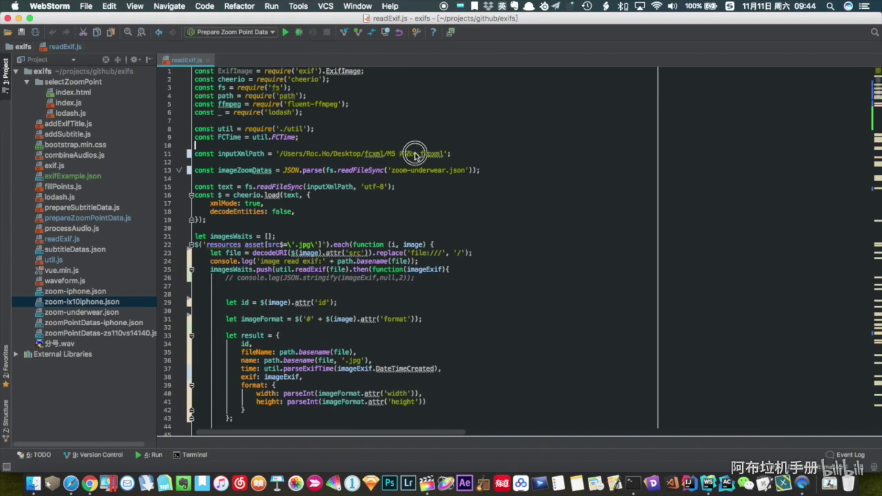
{"action": "left_click_drag", "start_coordinate": [416, 155], "coordinate": [387, 153]}
{"action": "type", "text": "LX10 vs iPhone"}
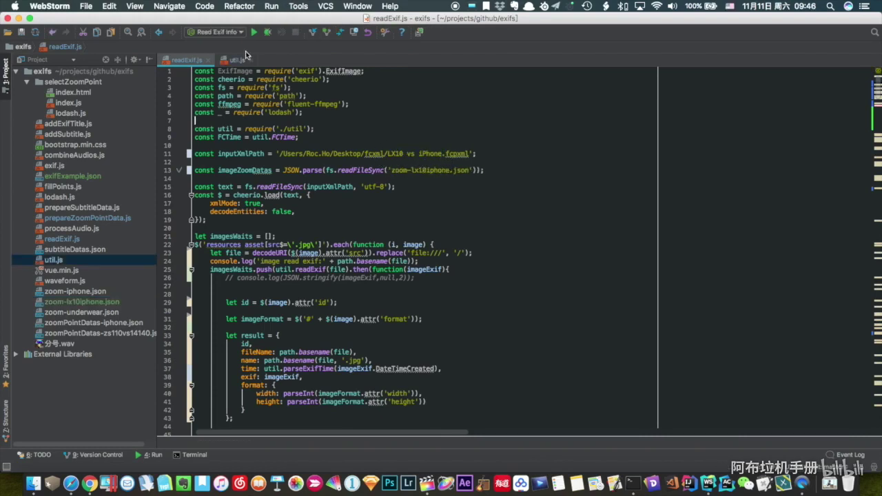
{"action": "left_click", "coordinate": [254, 37]}
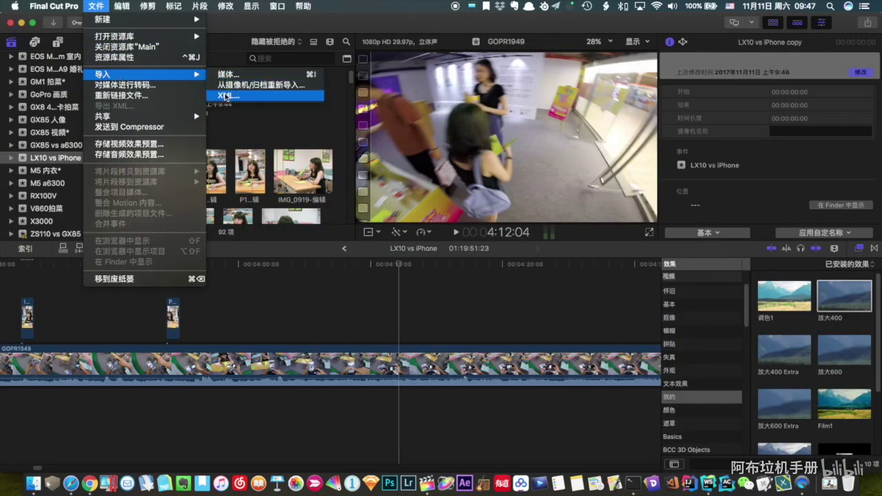
Import the generated LX10 vs iPhone fcpxml into Final Cut Pro via File > Import > XML.
{"action": "left_click", "coordinate": [224, 100]}
{"action": "double_click", "coordinate": [396, 59]}
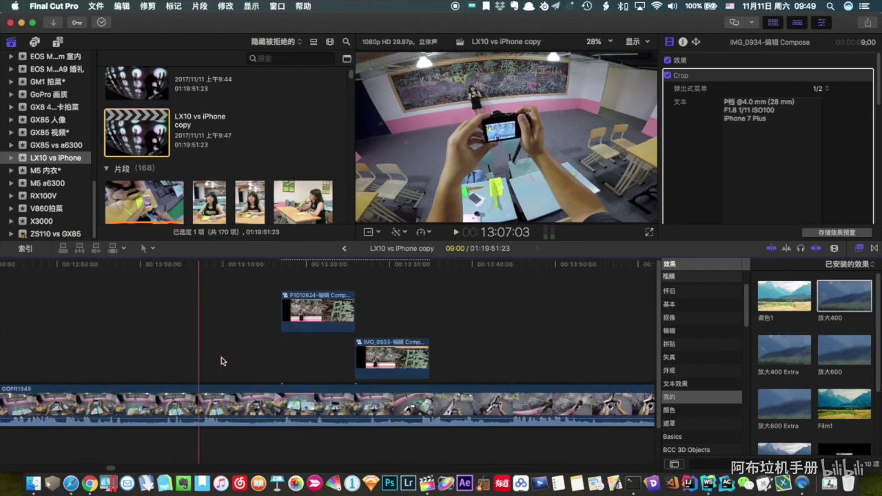
{"action": "scroll", "coordinate": [221, 357], "scroll_direction": "right", "scroll_amount": 5}
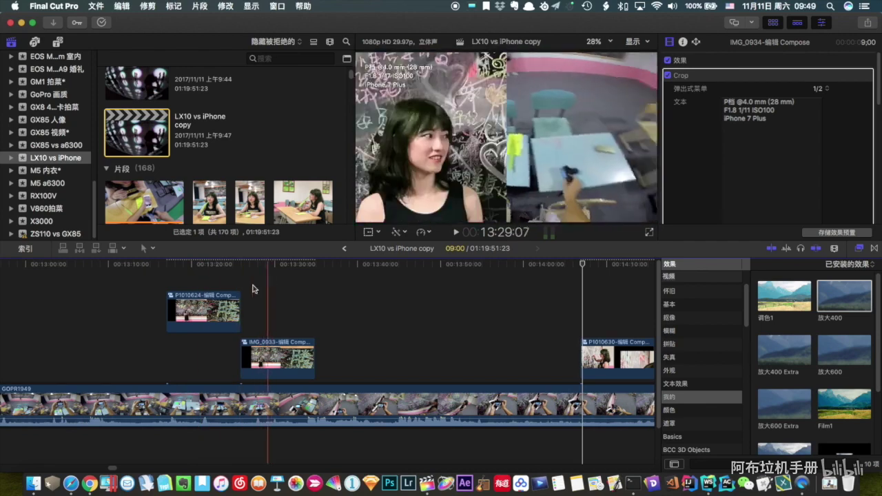
Align the IMG_0933 clip under P1010624, preview the compare, and zoom the timeline out.
{"action": "left_click_drag", "start_coordinate": [249, 351], "coordinate": [174, 353]}
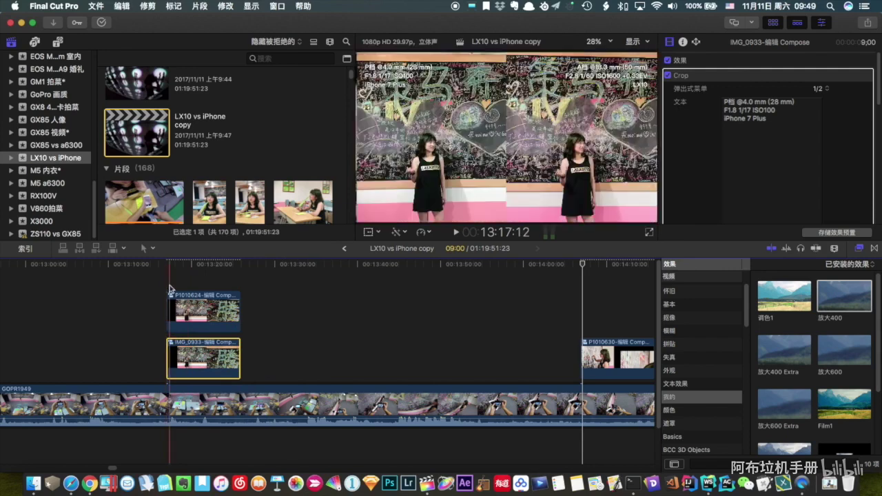
{"action": "left_click", "coordinate": [178, 307]}
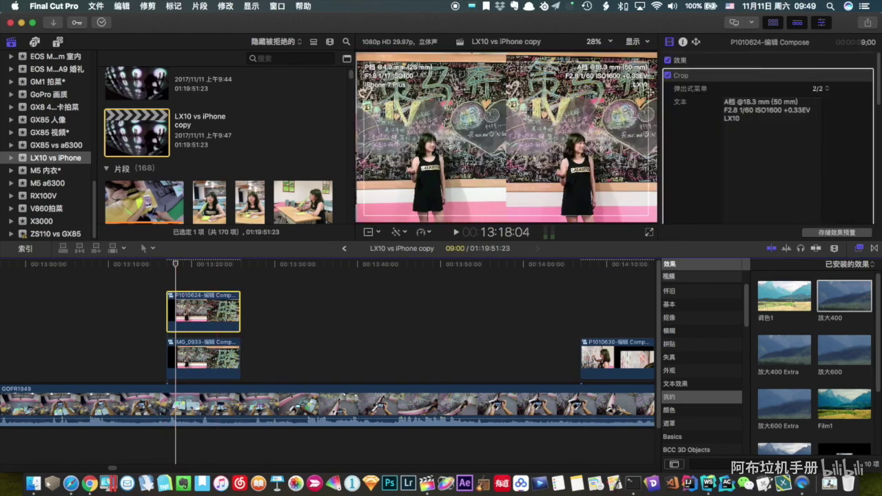
{"action": "left_click", "coordinate": [203, 284]}
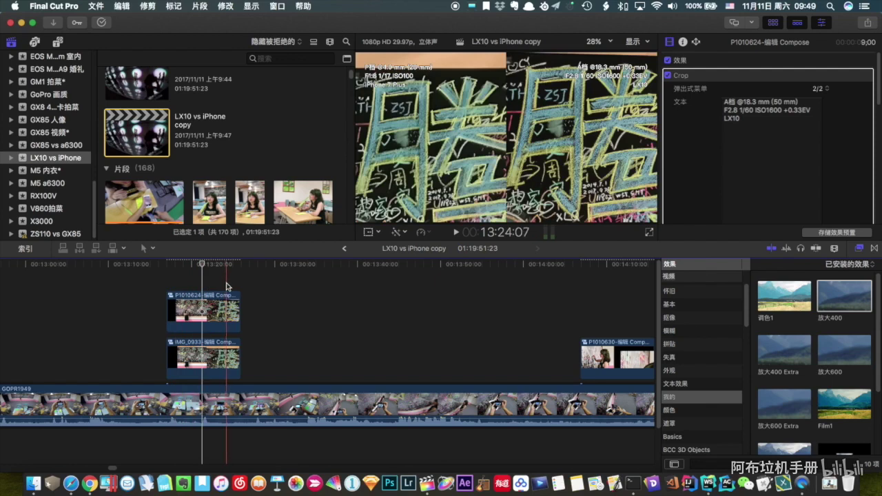
{"action": "left_click", "coordinate": [226, 306]}
{"action": "key", "text": "super+minus"}
{"action": "scroll", "coordinate": [402, 286], "scroll_direction": "left", "scroll_amount": 5}
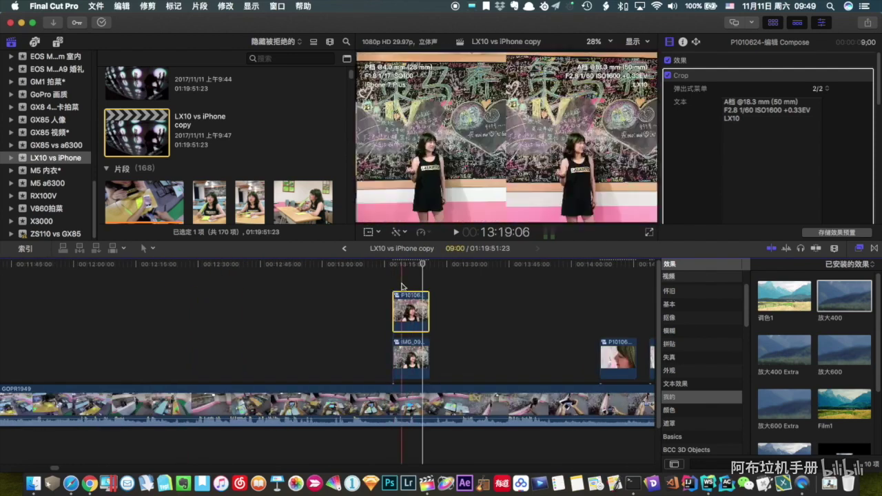
{"action": "scroll", "coordinate": [401, 287], "scroll_direction": "right", "scroll_amount": 3}
{"action": "scroll", "coordinate": [342, 293], "scroll_direction": "left", "scroll_amount": 4}
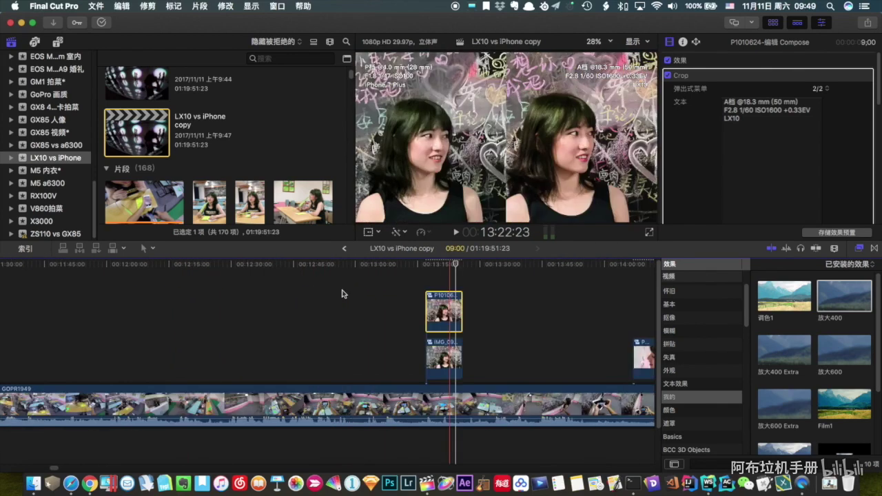
{"action": "key", "text": "super+minus"}
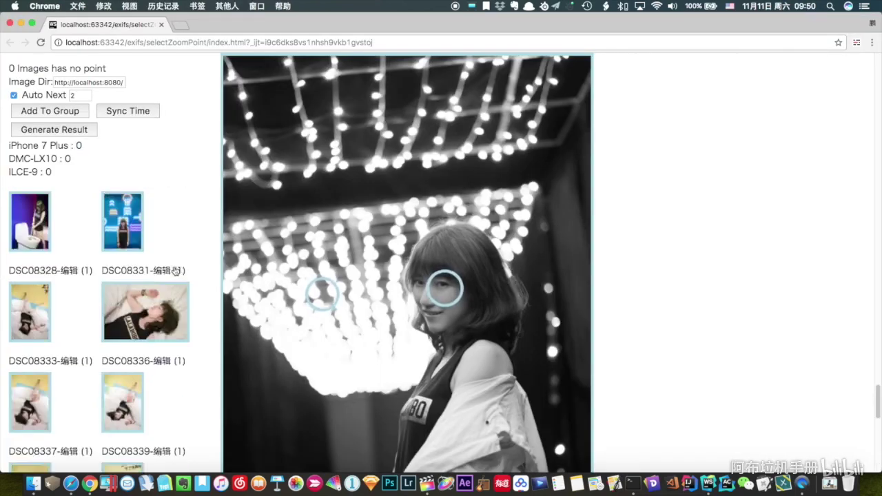
Scroll the picker back up to Groups 1–3, then bring Final Cut Pro forward.
{"action": "scroll", "coordinate": [173, 271], "scroll_direction": "up", "scroll_amount": 10}
{"action": "scroll", "coordinate": [173, 271], "scroll_direction": "up", "scroll_amount": 10}
{"action": "scroll", "coordinate": [164, 280], "scroll_direction": "up", "scroll_amount": 10}
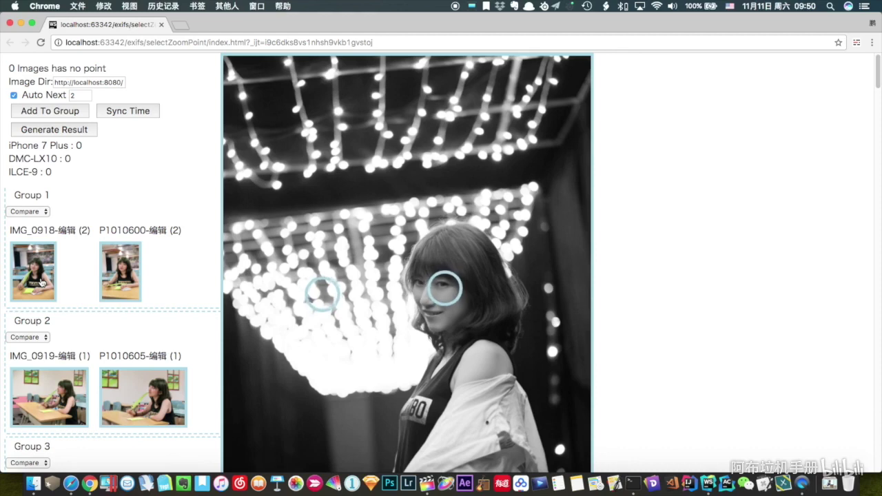
{"action": "left_click", "coordinate": [427, 483]}
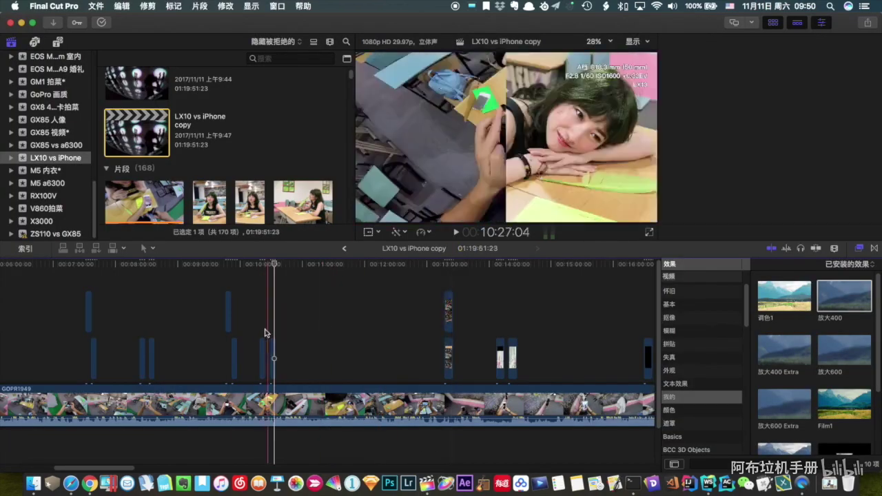
Lift IMG_0924 above its P1 clip and slide IMG_0919 left to sit under its P1 clip.
{"action": "scroll", "coordinate": [276, 318], "scroll_direction": "up", "scroll_amount": 5}
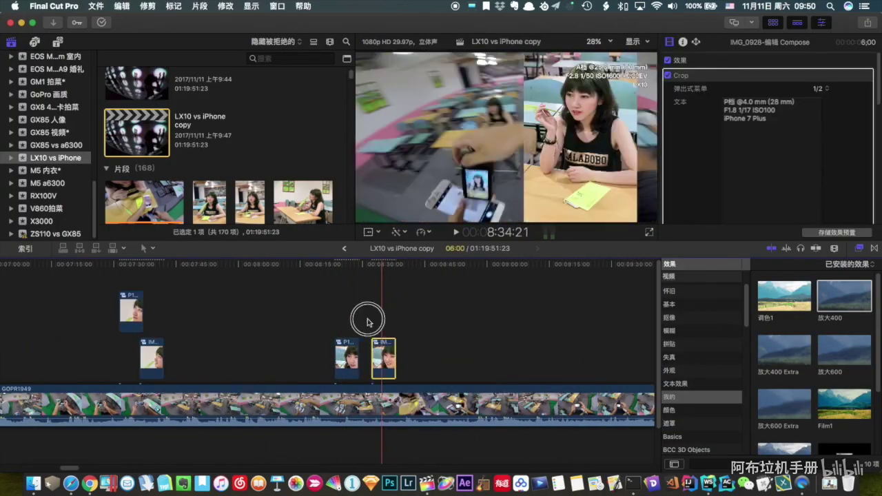
{"action": "left_click_drag", "start_coordinate": [384, 356], "coordinate": [339, 311]}
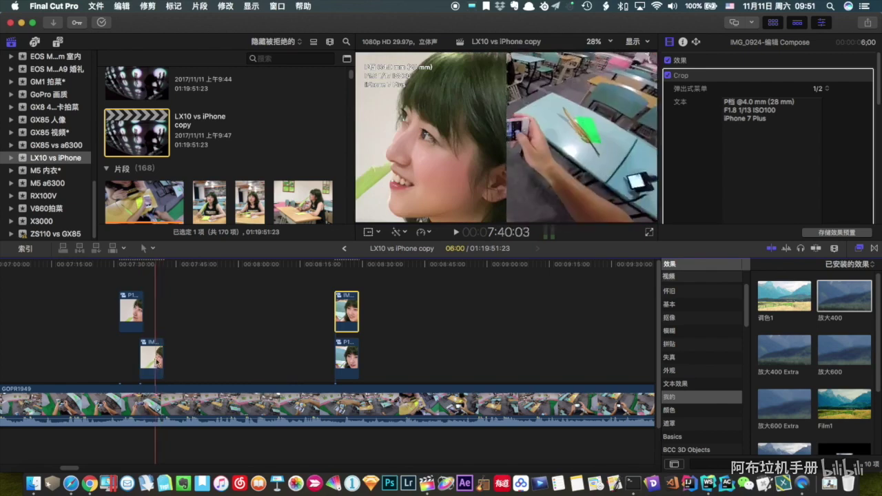
{"action": "left_click_drag", "start_coordinate": [151, 358], "coordinate": [131, 359]}
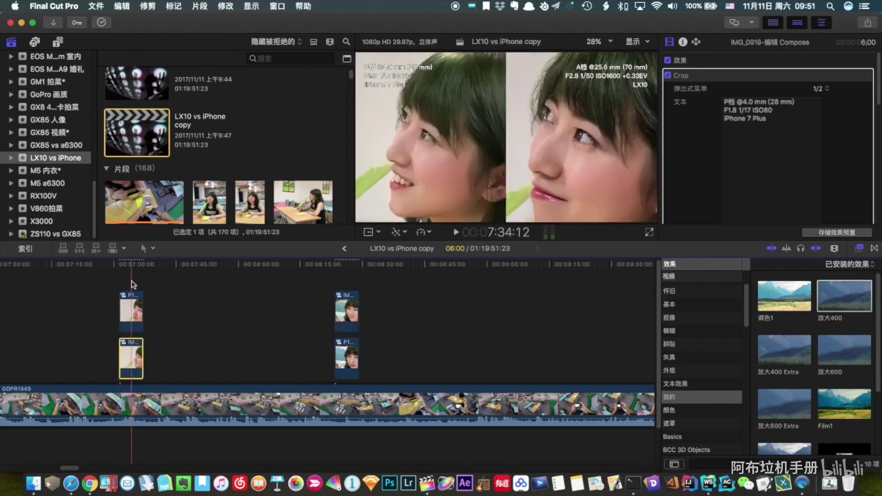
{"action": "scroll", "coordinate": [137, 286], "scroll_direction": "right", "scroll_amount": 2}
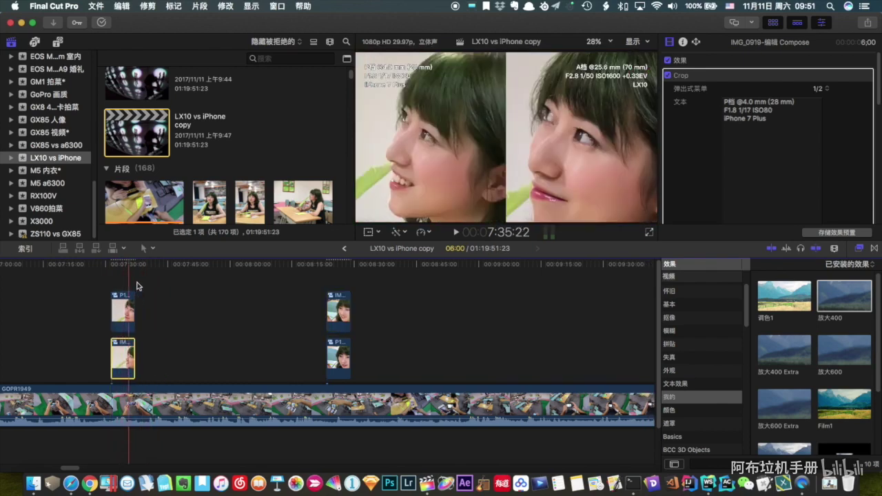
{"action": "scroll", "coordinate": [138, 288], "scroll_direction": "left", "scroll_amount": 10}
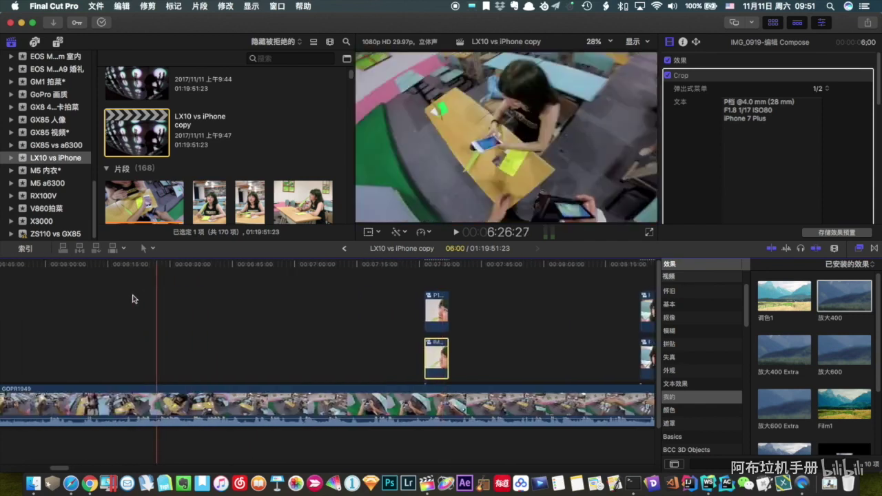
{"action": "scroll", "coordinate": [148, 292], "scroll_direction": "right", "scroll_amount": 5}
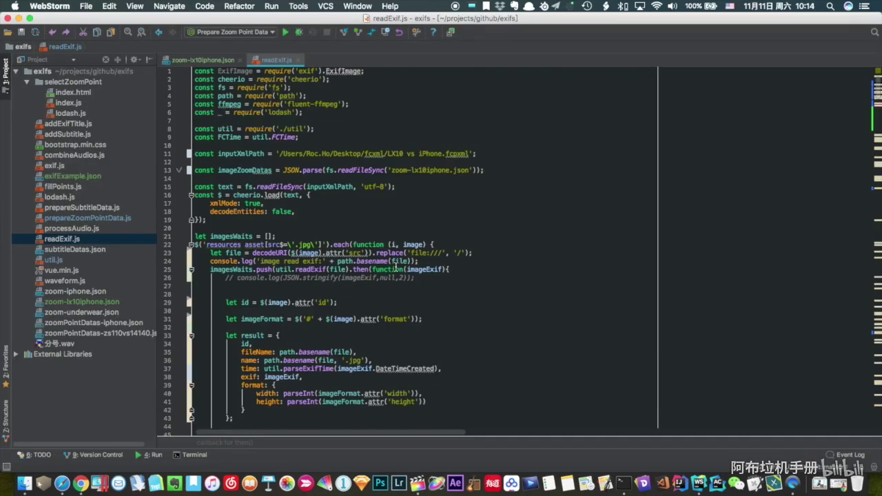
{"action": "scroll", "coordinate": [395, 268], "scroll_direction": "down", "scroll_amount": 3}
{"action": "scroll", "coordinate": [413, 276], "scroll_direction": "down", "scroll_amount": 5}
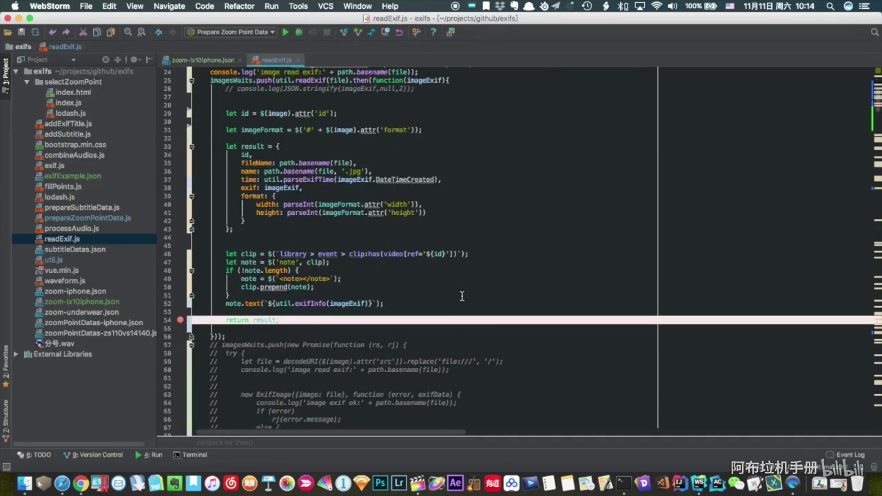
{"action": "scroll", "coordinate": [434, 282], "scroll_direction": "down", "scroll_amount": 5}
{"action": "scroll", "coordinate": [462, 295], "scroll_direction": "down", "scroll_amount": 5}
{"action": "scroll", "coordinate": [462, 294], "scroll_direction": "down", "scroll_amount": 15}
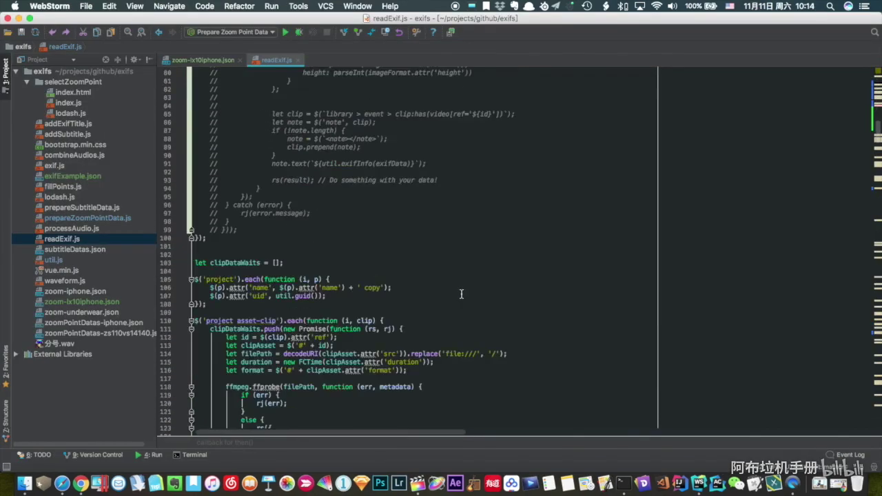
{"action": "scroll", "coordinate": [413, 262], "scroll_direction": "down", "scroll_amount": 15}
{"action": "scroll", "coordinate": [276, 207], "scroll_direction": "down", "scroll_amount": 15}
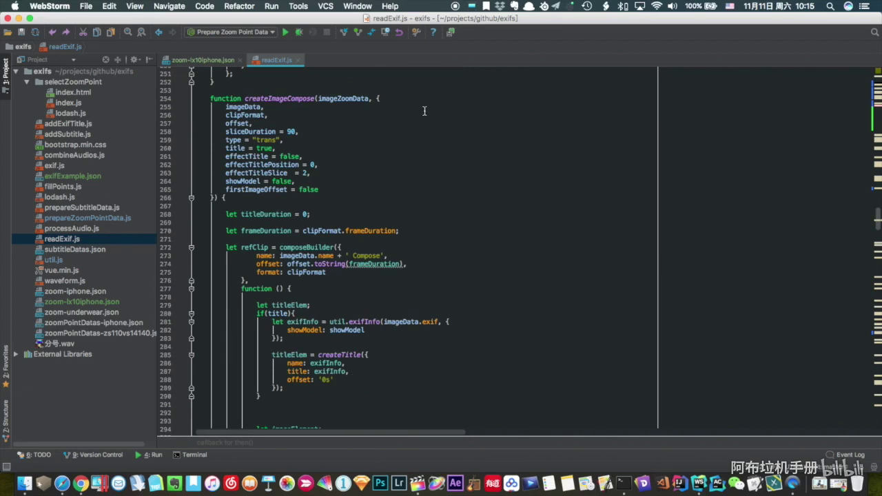
{"action": "scroll", "coordinate": [452, 280], "scroll_direction": "down", "scroll_amount": 2}
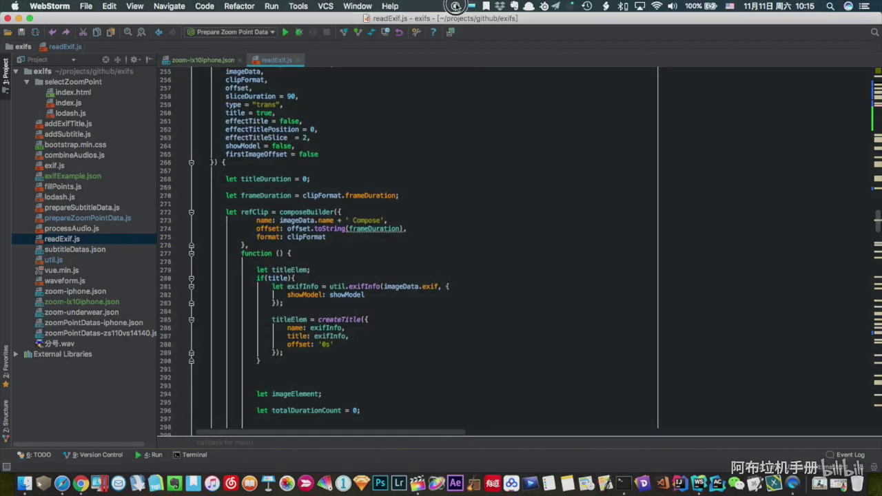